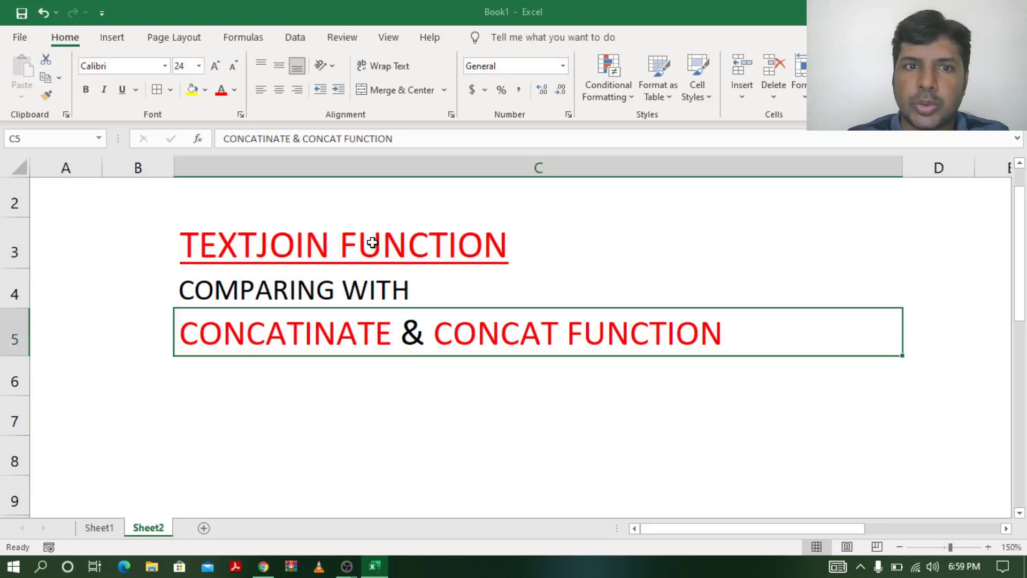
pyautogui.click(373, 245)
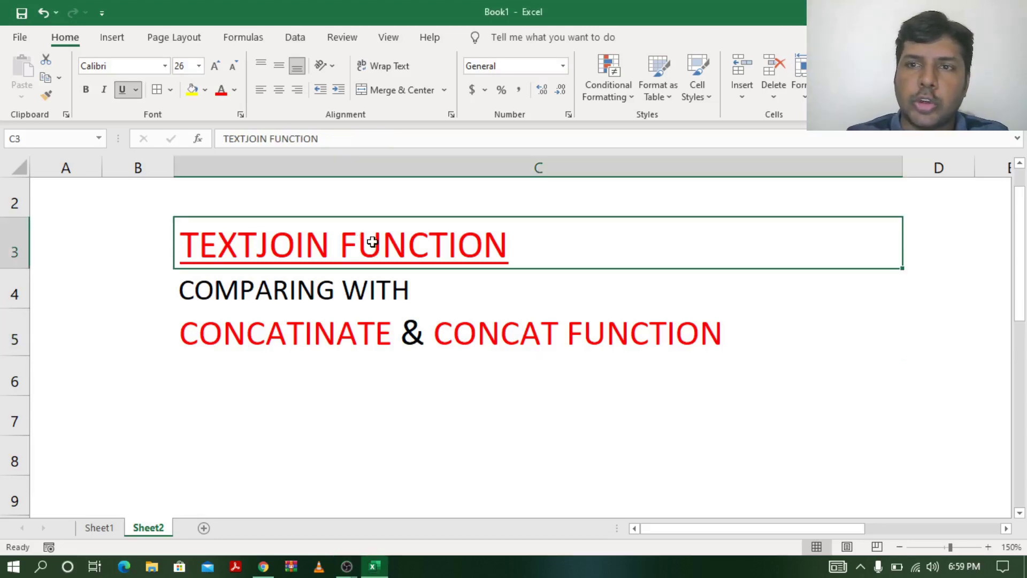
pyautogui.click(393, 287)
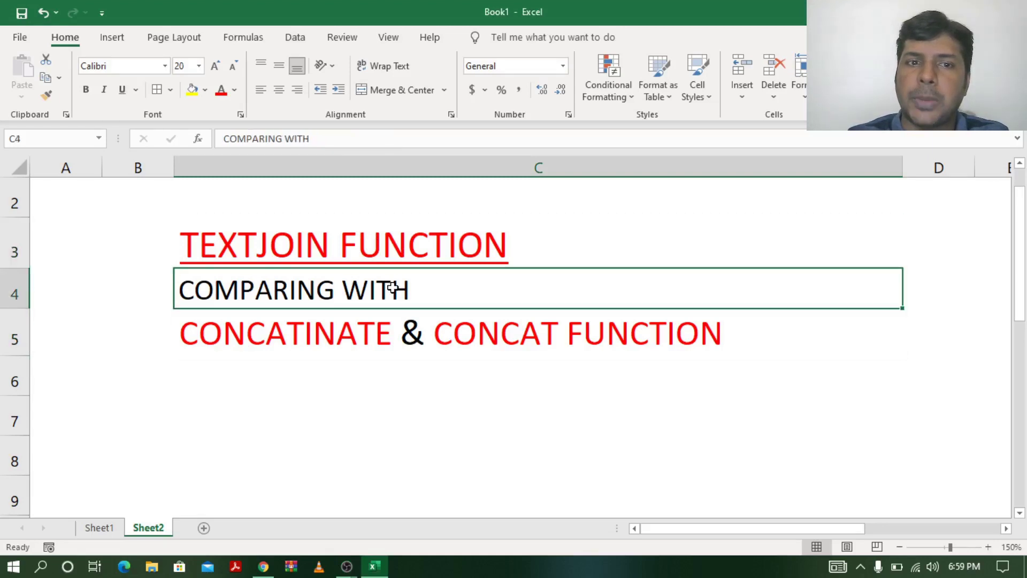
pyautogui.click(397, 333)
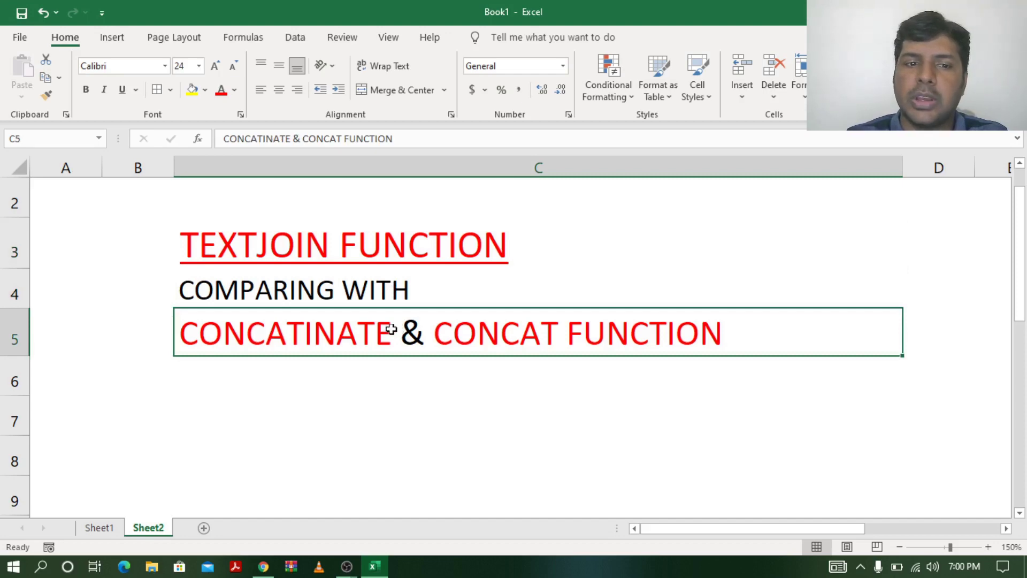
# Switch to Chrome to look over the YouTube channel's created playlists, including Excel for Beginners, and return to the Excel workbook
pyautogui.click(264, 567)
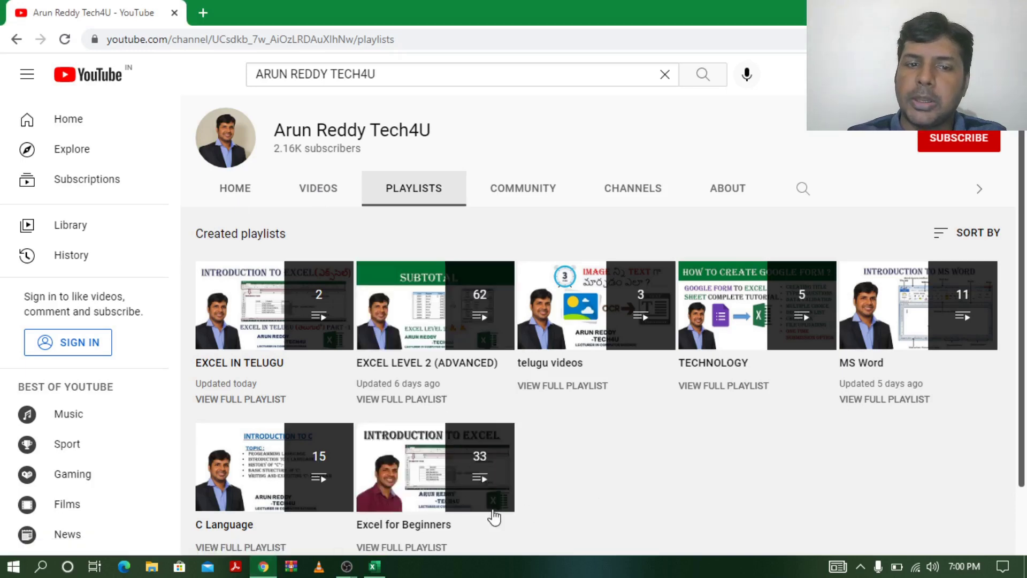
pyautogui.moveTo(426, 499)
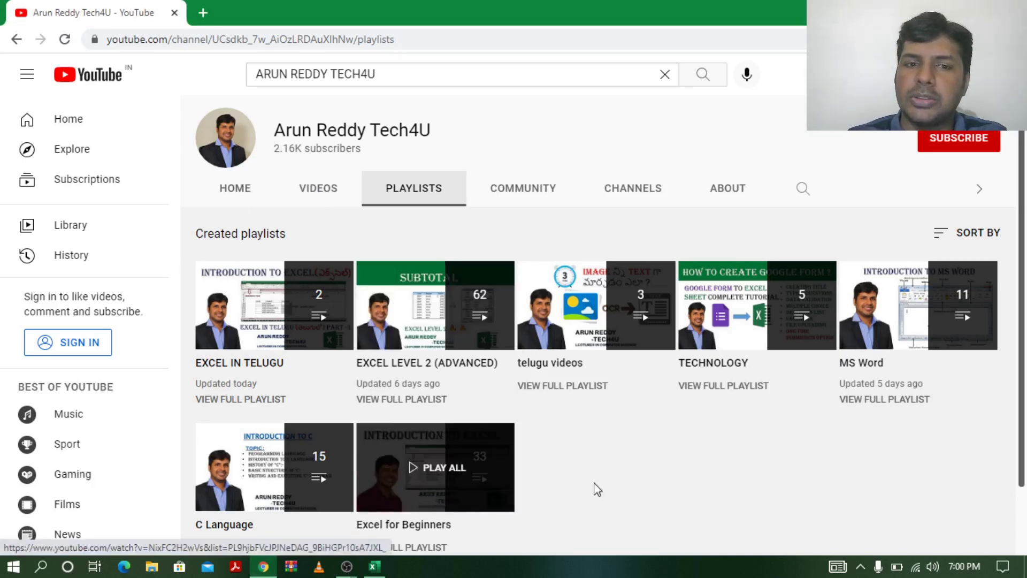
pyautogui.moveTo(362, 339)
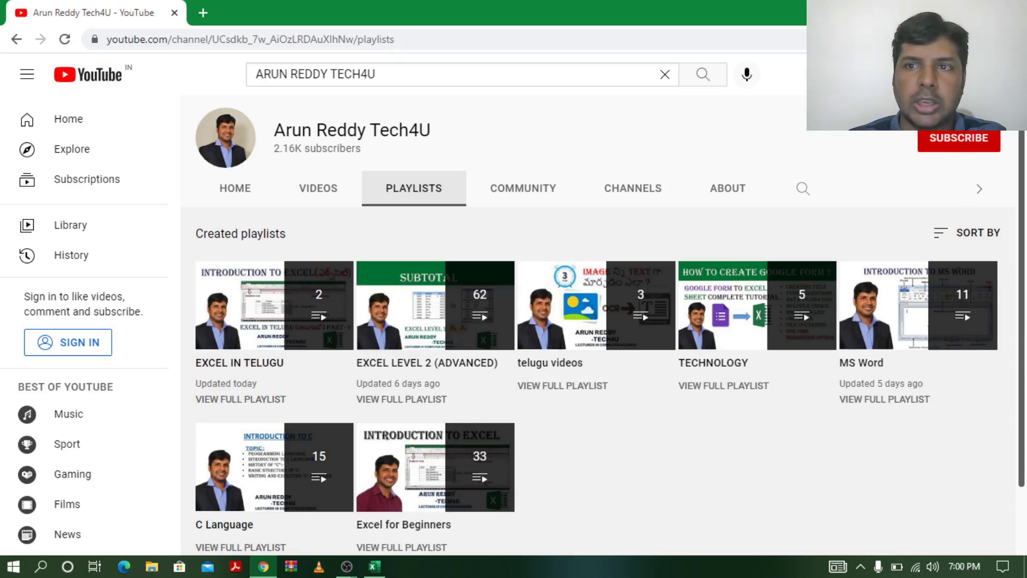
pyautogui.hotkey('alt', 'Tab')
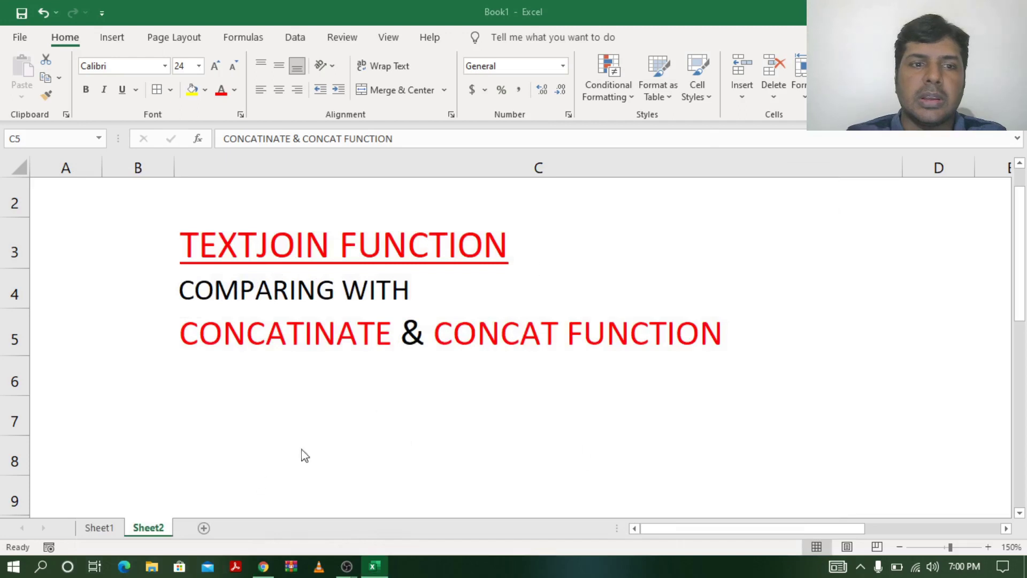
# Open Sheet1 and examine the HNO, STREET and CITY columns and the address columns headed CONCATINATE, CONCAT and TEXTJOIN
pyautogui.click(106, 530)
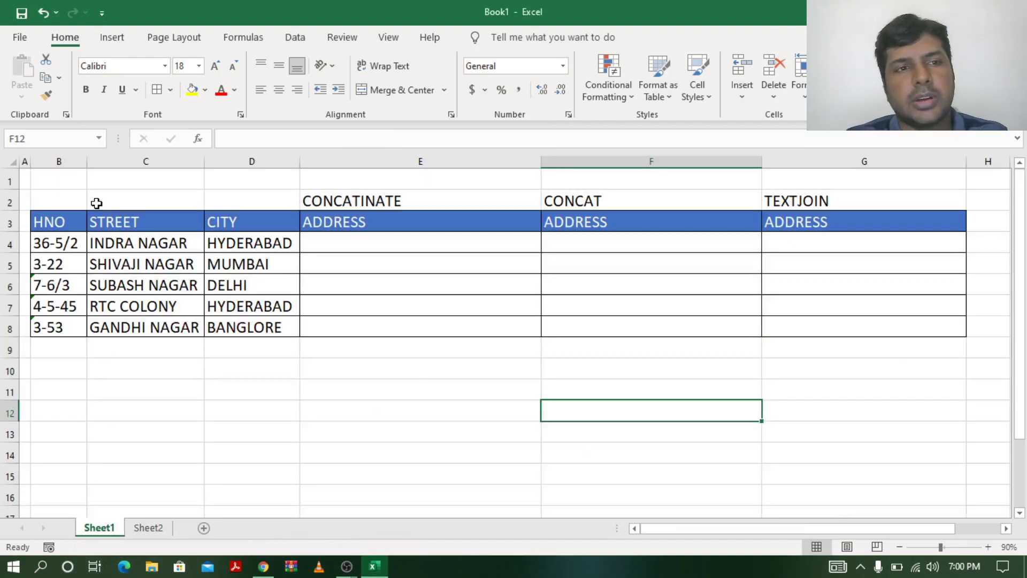
pyautogui.click(72, 160)
pyautogui.click(150, 162)
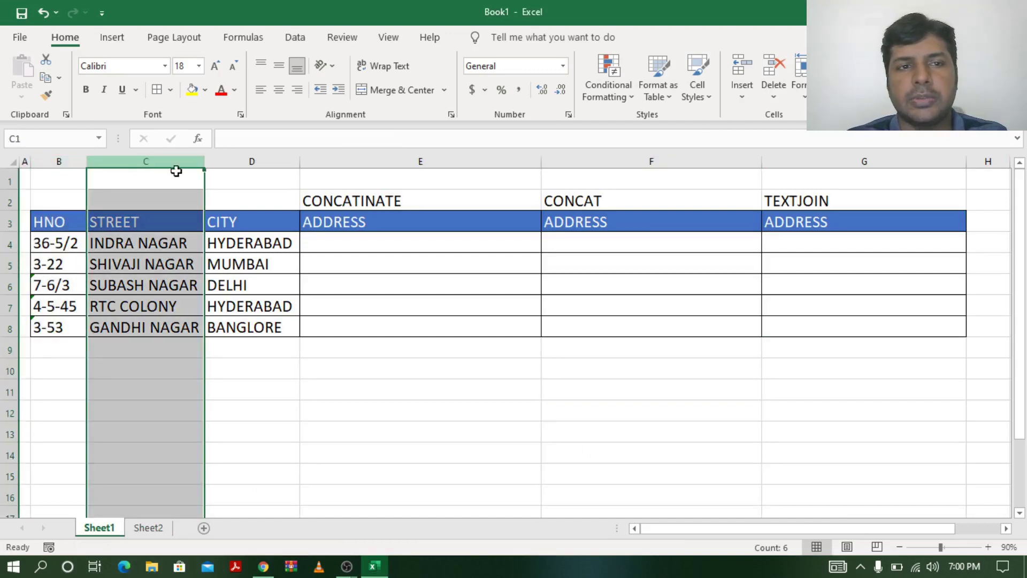
pyautogui.click(235, 162)
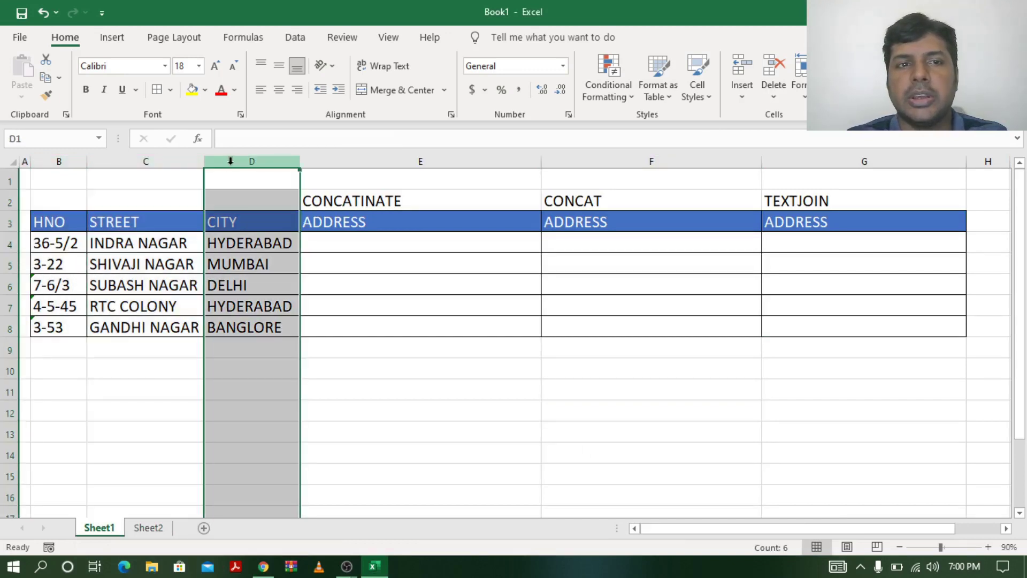
pyautogui.click(366, 242)
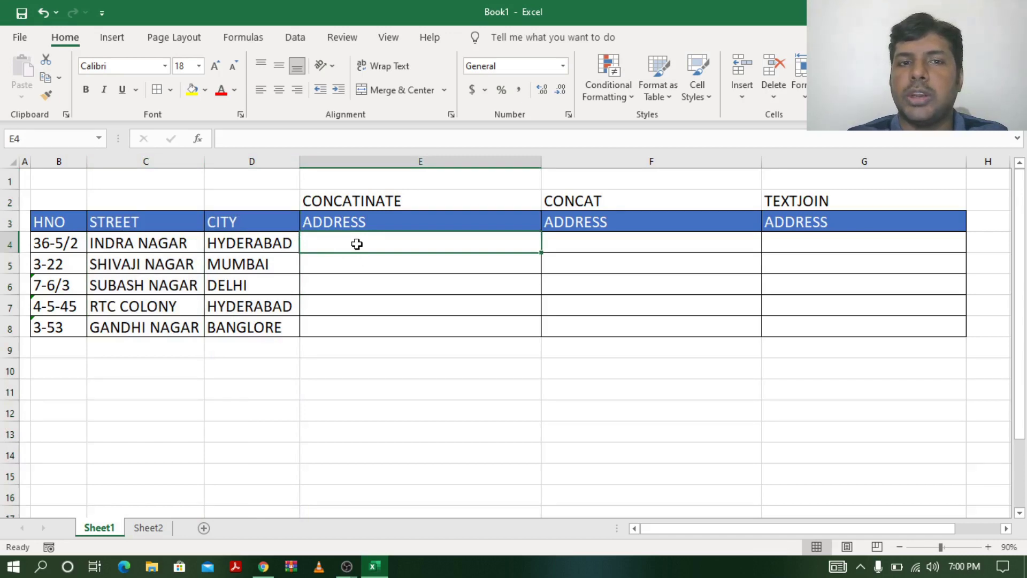
pyautogui.click(356, 199)
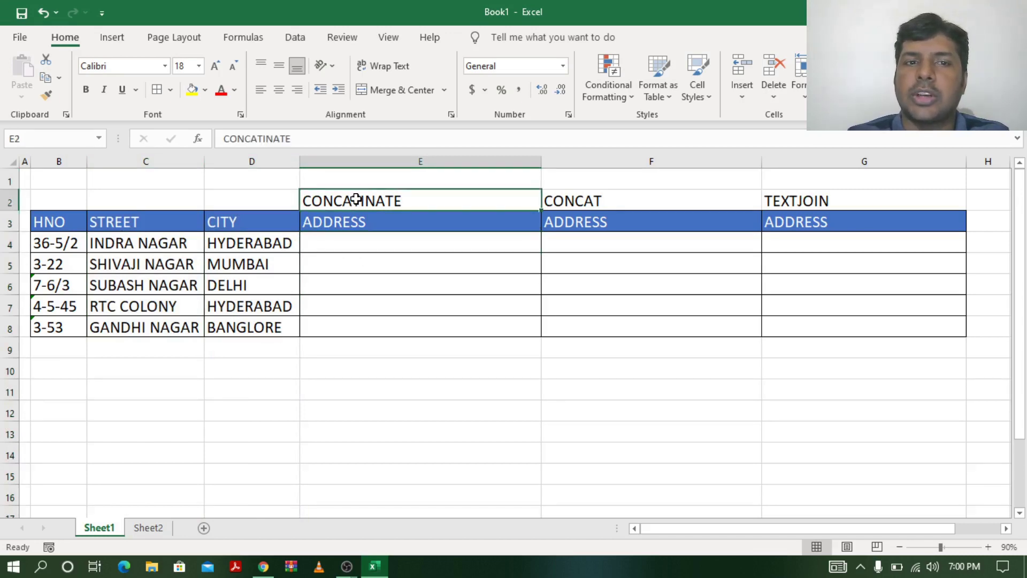
pyautogui.click(597, 199)
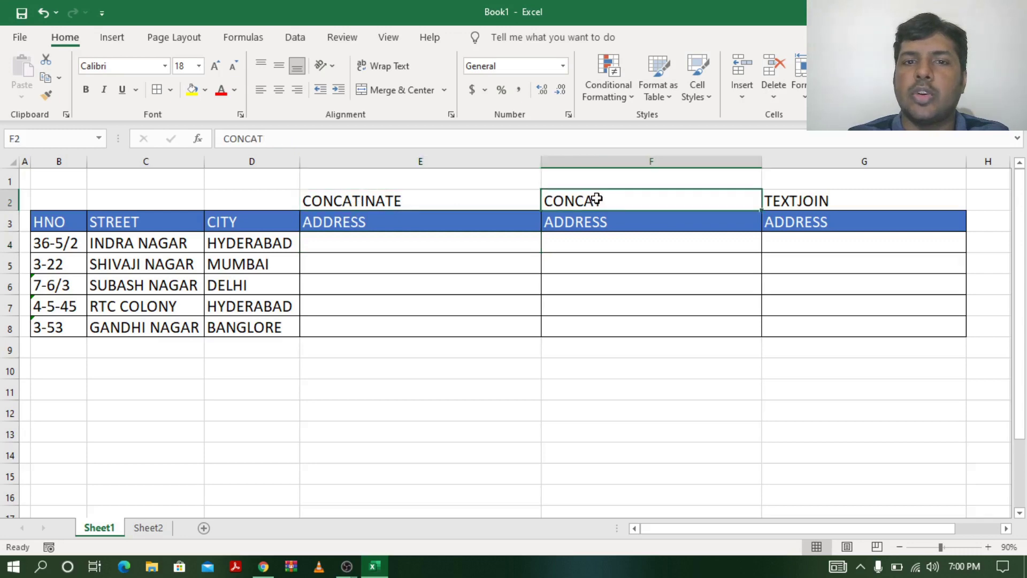
pyautogui.click(853, 202)
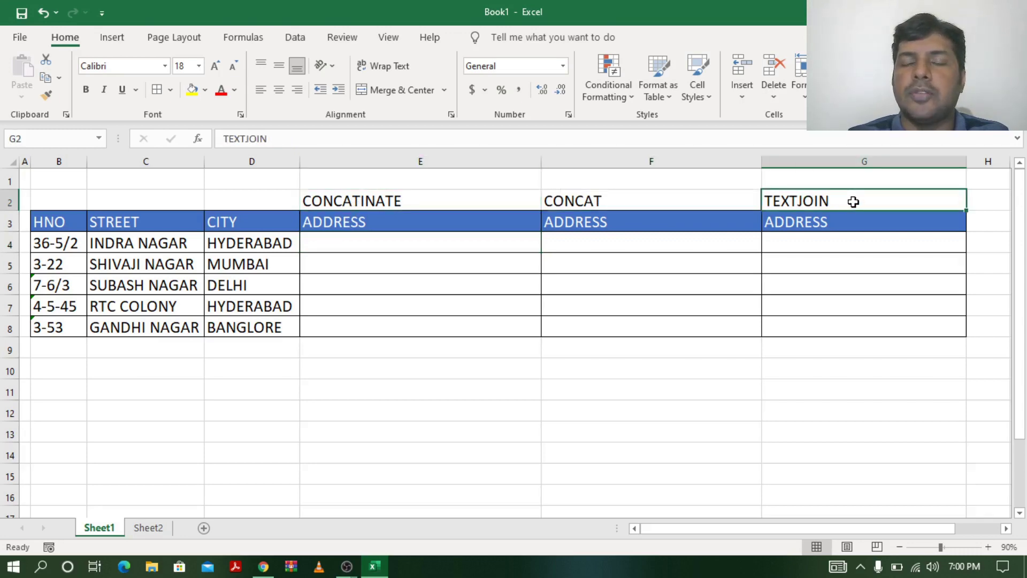
pyautogui.click(420, 198)
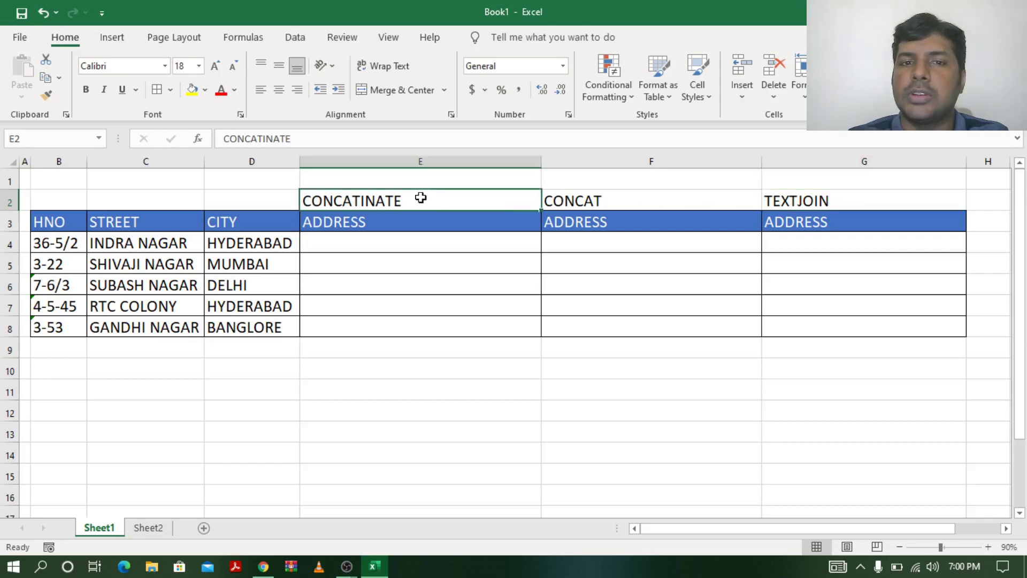
pyautogui.click(604, 205)
pyautogui.click(824, 200)
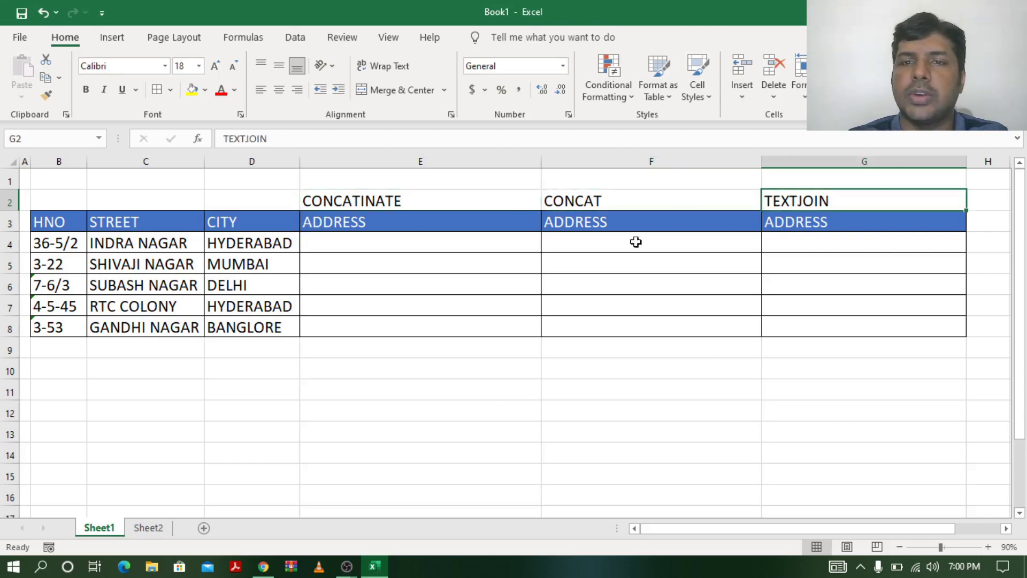
# Start a CONCATENATE formula in E4 with the house number from B4 followed by a quoted space as separator
pyautogui.click(396, 247)
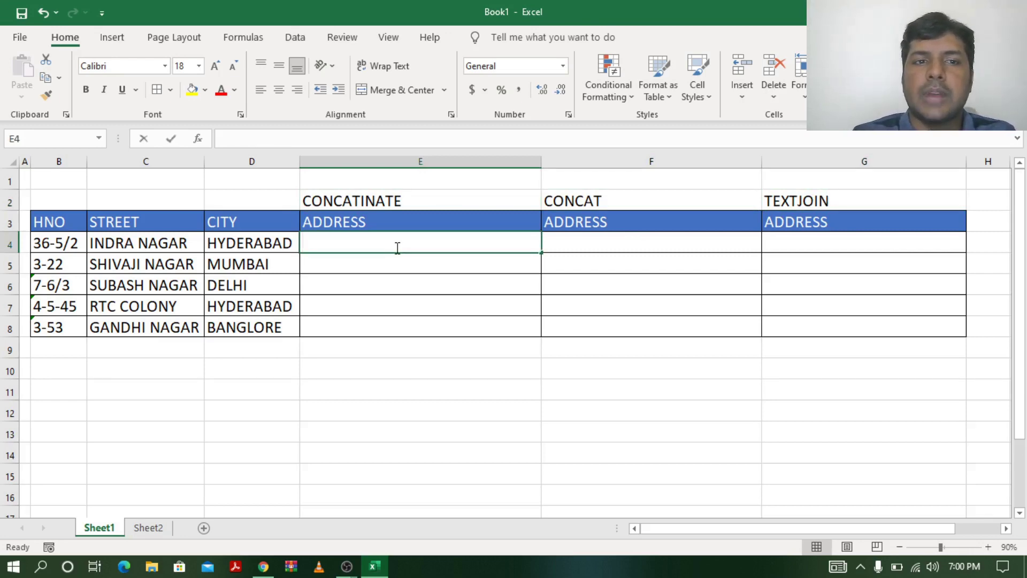
pyautogui.write('=C')
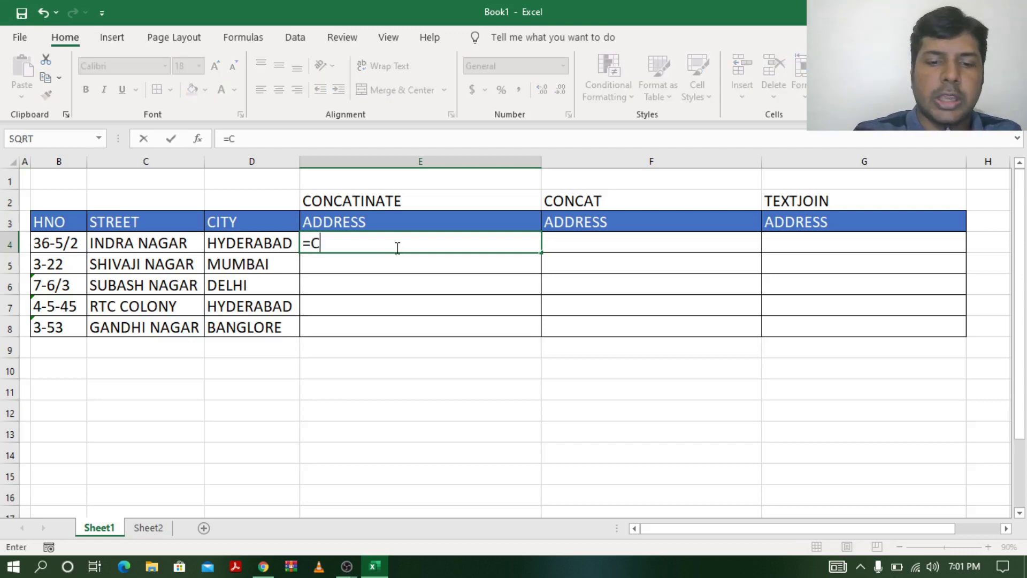
pyautogui.write('ONCA')
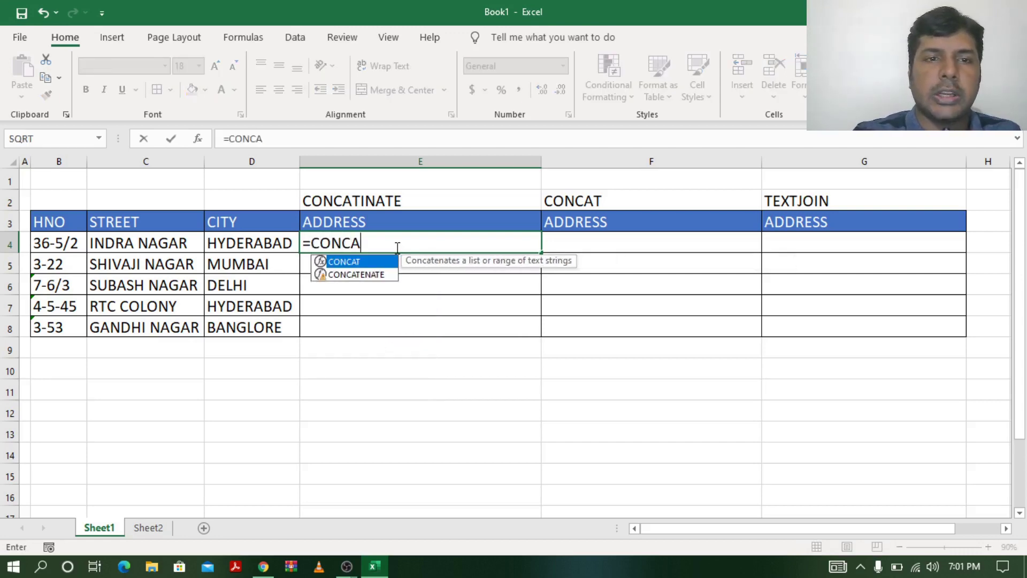
pyautogui.write('TE')
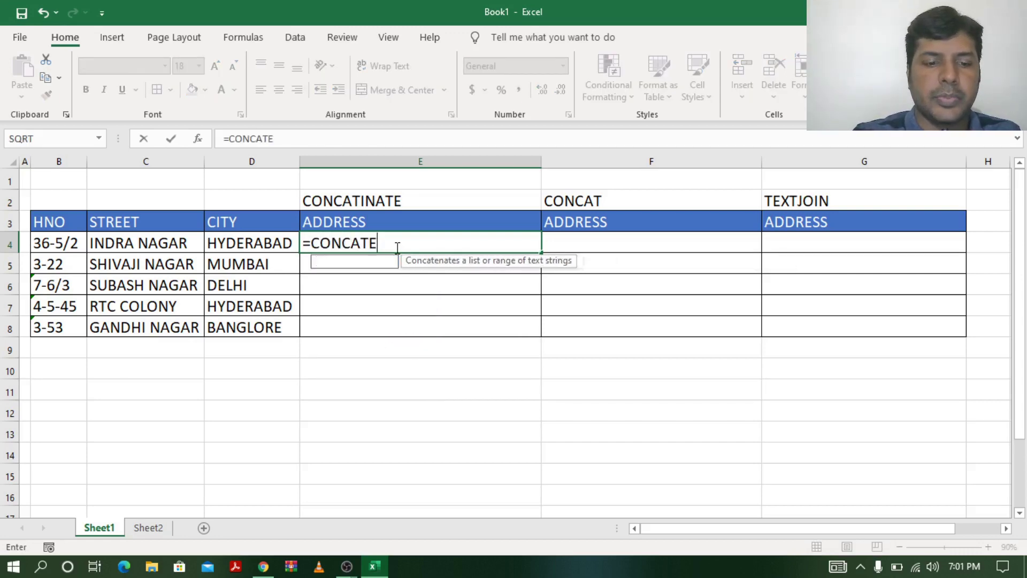
pyautogui.write('NATE')
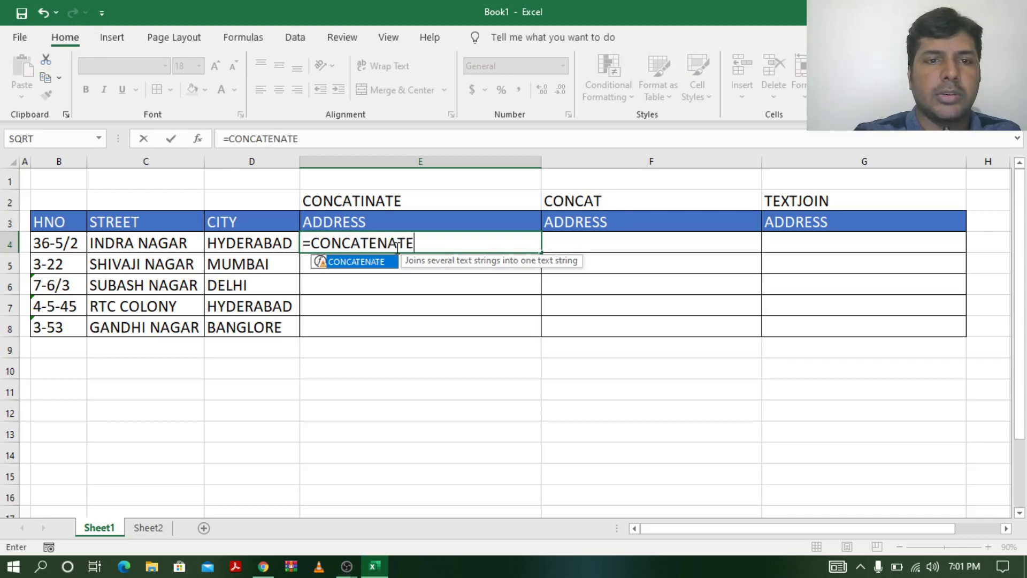
pyautogui.write('(')
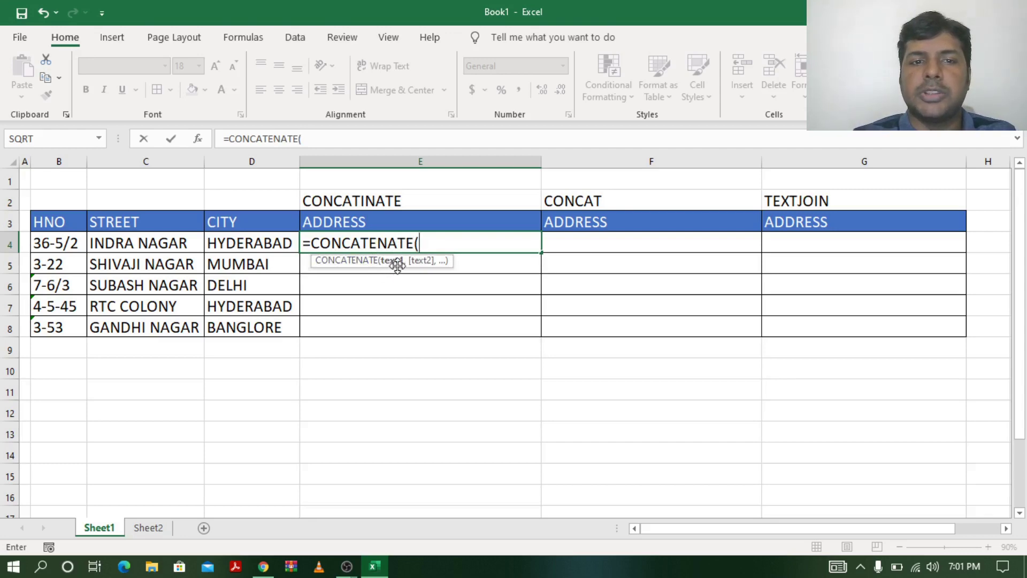
pyautogui.click(56, 244)
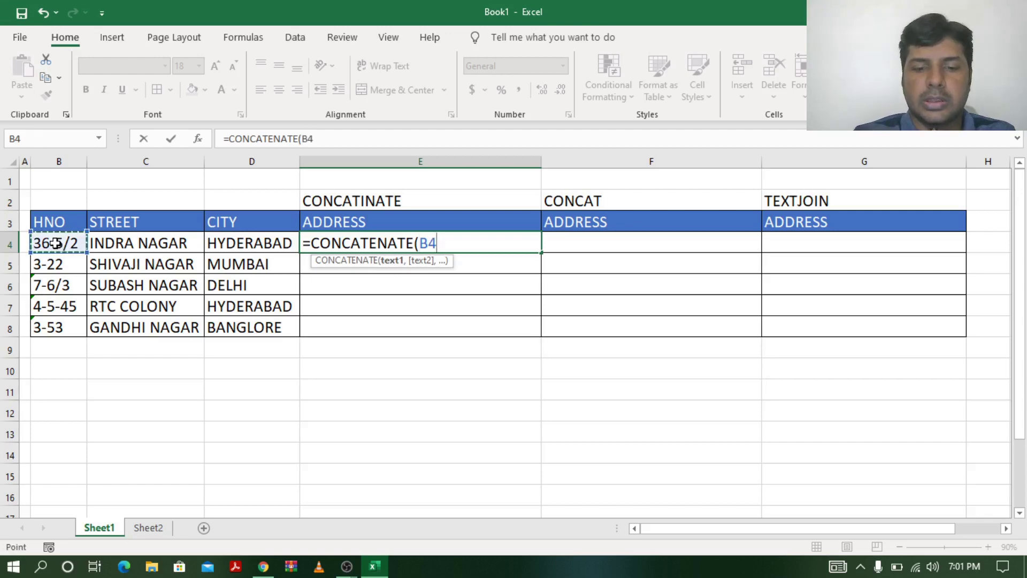
pyautogui.write(',')
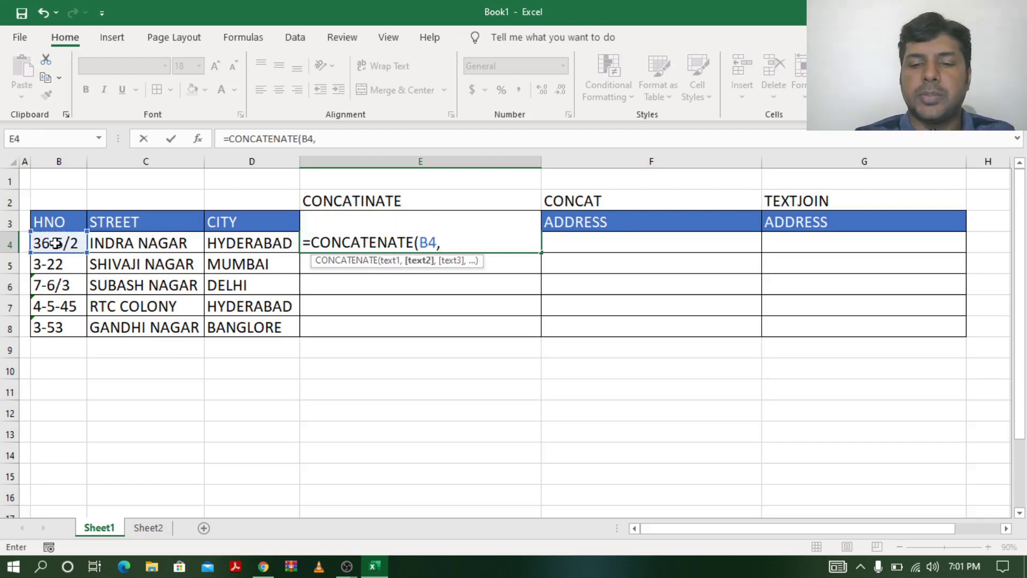
pyautogui.write('" "')
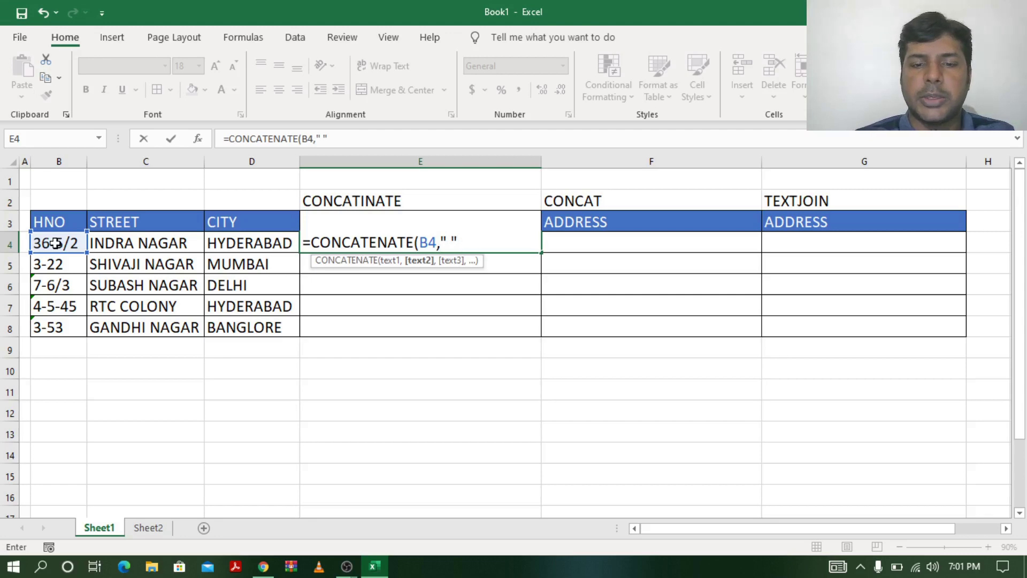
pyautogui.write(' ",')
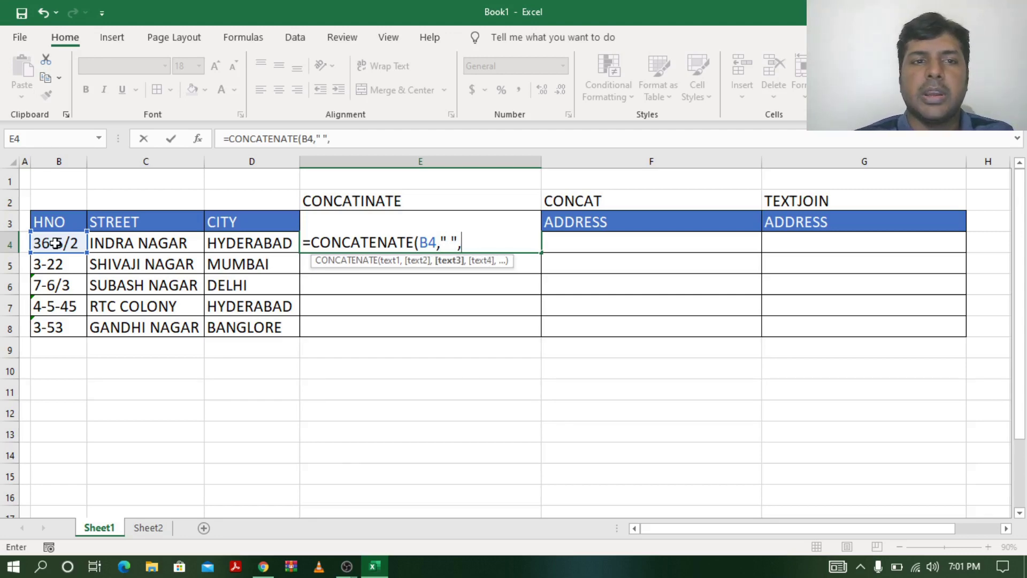
# Complete the E4 formula with the street in C4, a quoted space and the city in D4, giving =CONCATENATE(B4," ",C4," ",D4)
pyautogui.click(163, 242)
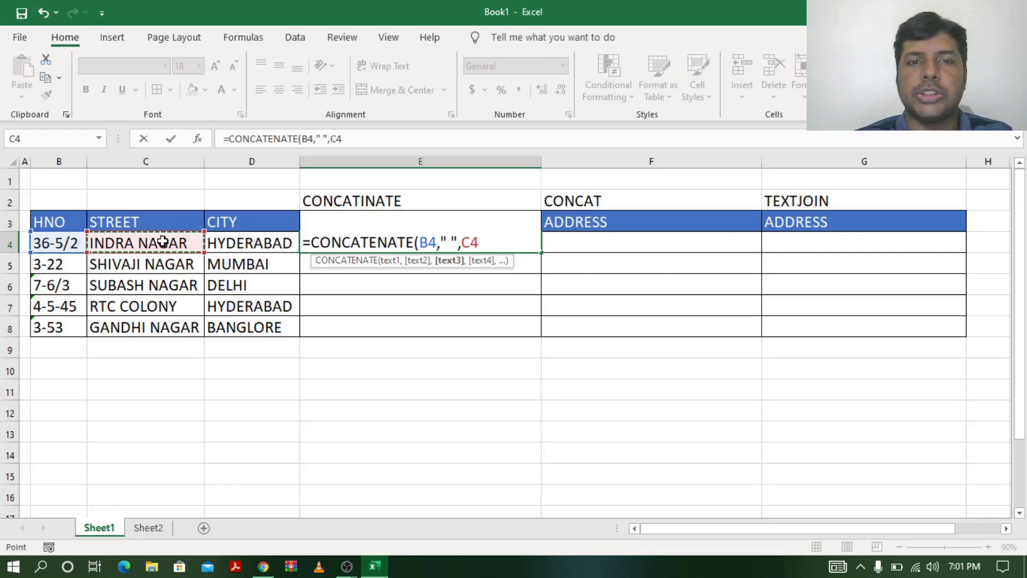
pyautogui.write(',')
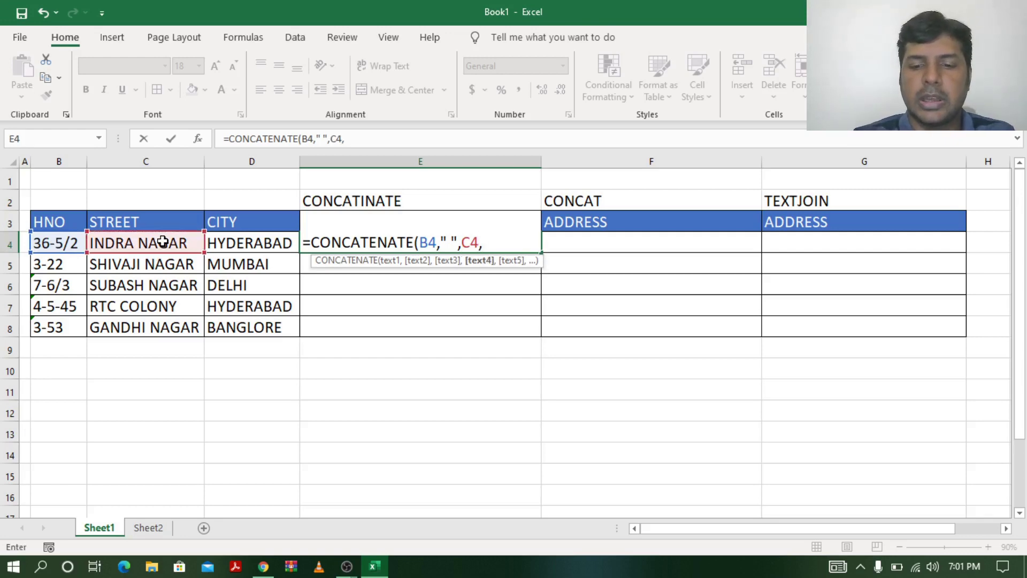
pyautogui.write('"')
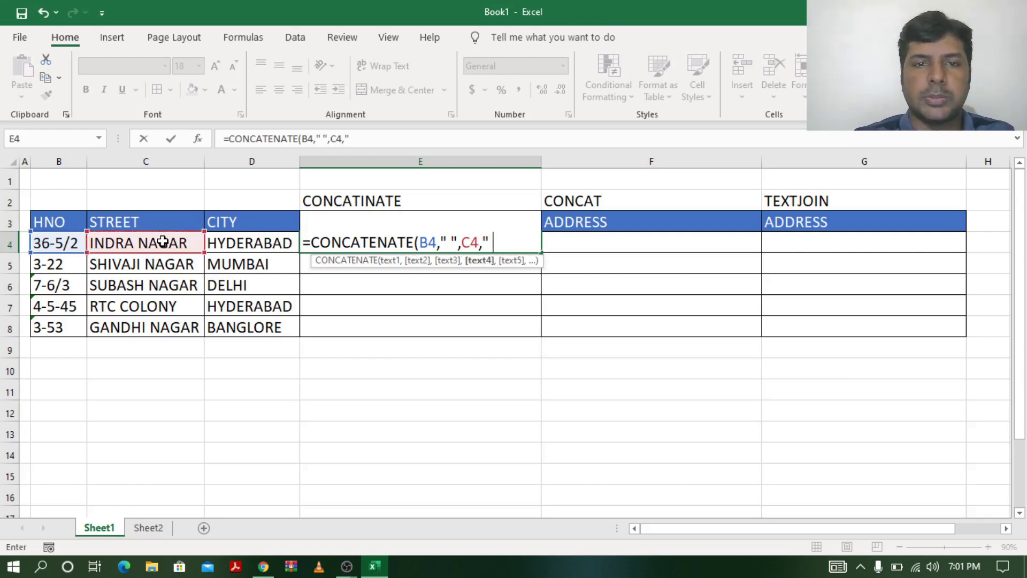
pyautogui.write(' "')
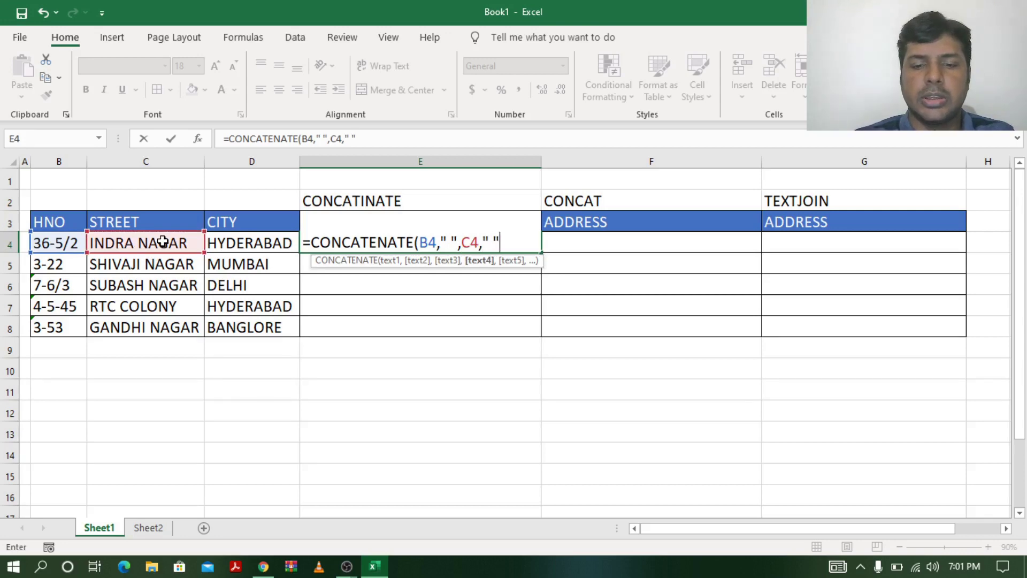
pyautogui.write(',')
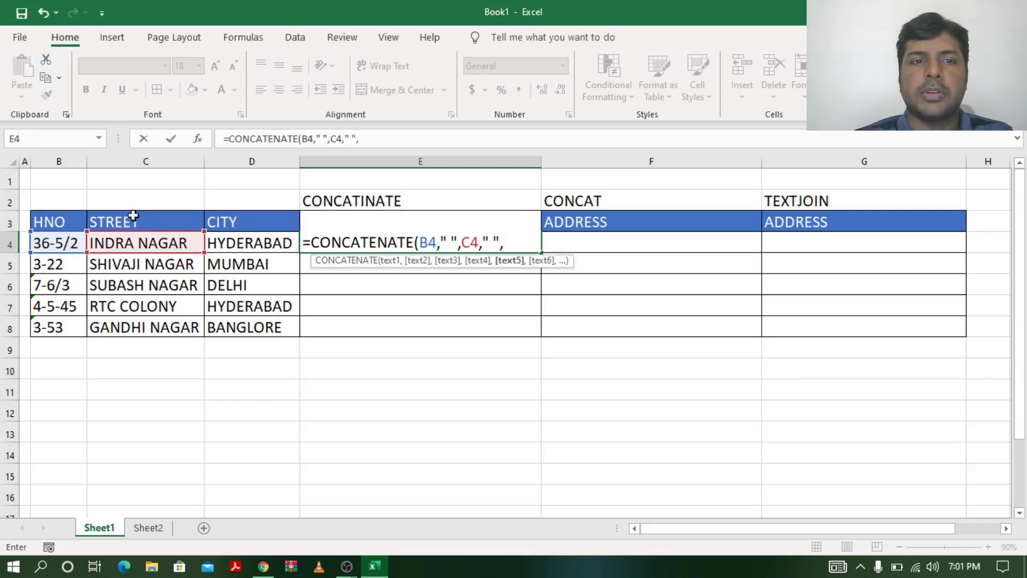
pyautogui.click(248, 240)
pyautogui.click(248, 239)
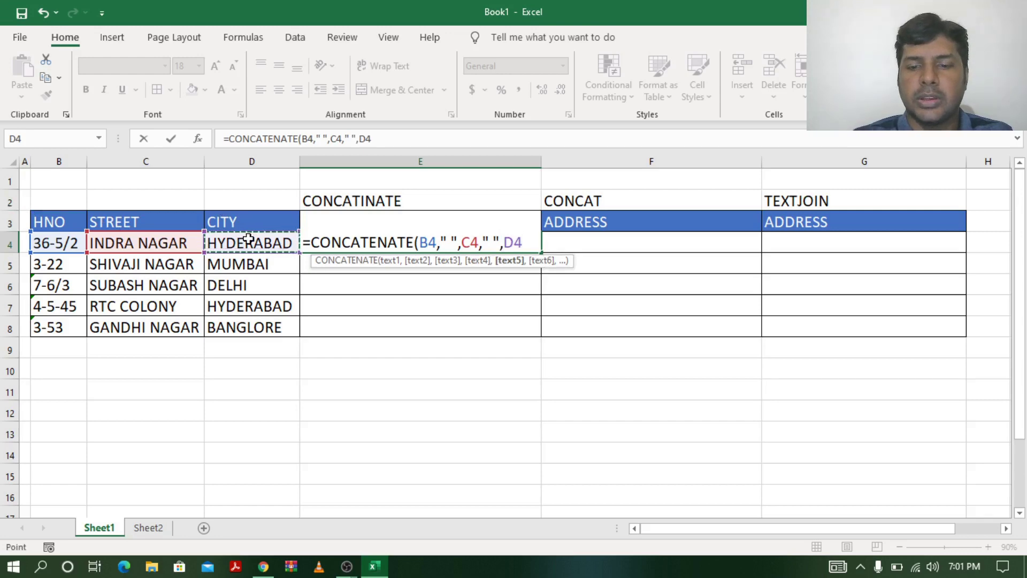
pyautogui.write(')')
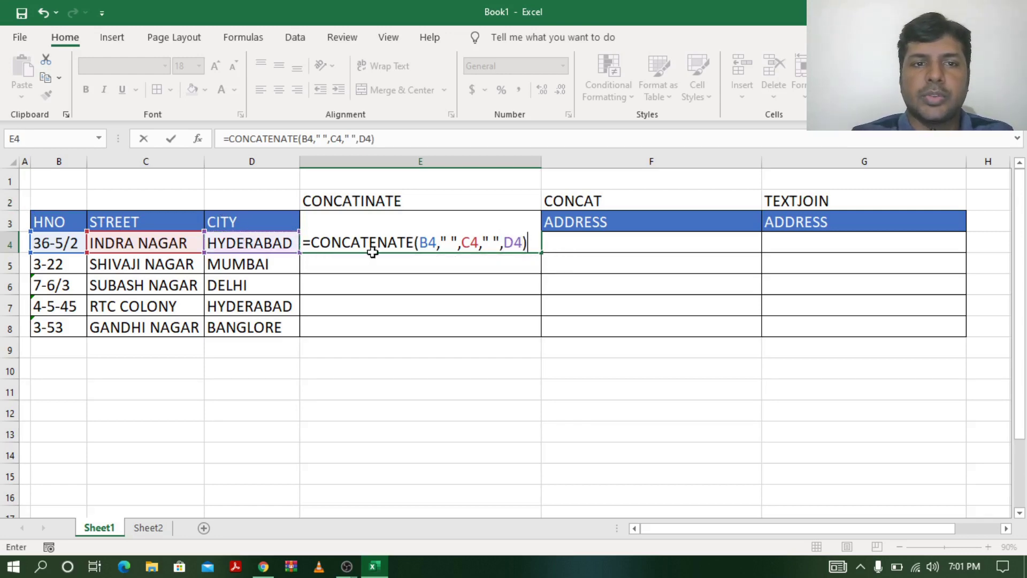
pyautogui.press('Return')
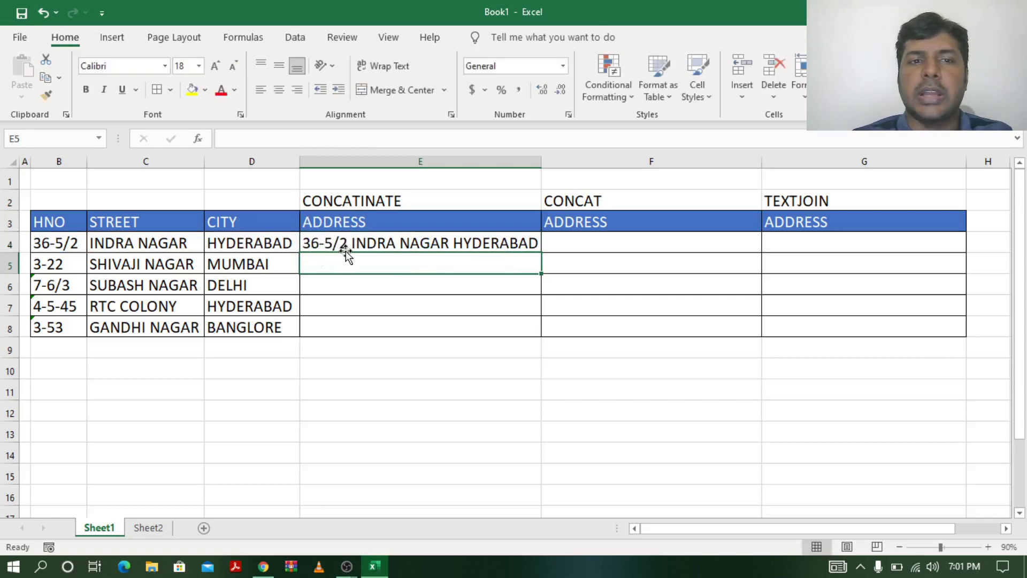
# Replace both quoted spaces in the E4 CONCATENATE formula with commas, giving =CONCATENATE(B4,",",C4,",",D4)
pyautogui.doubleClick(472, 242)
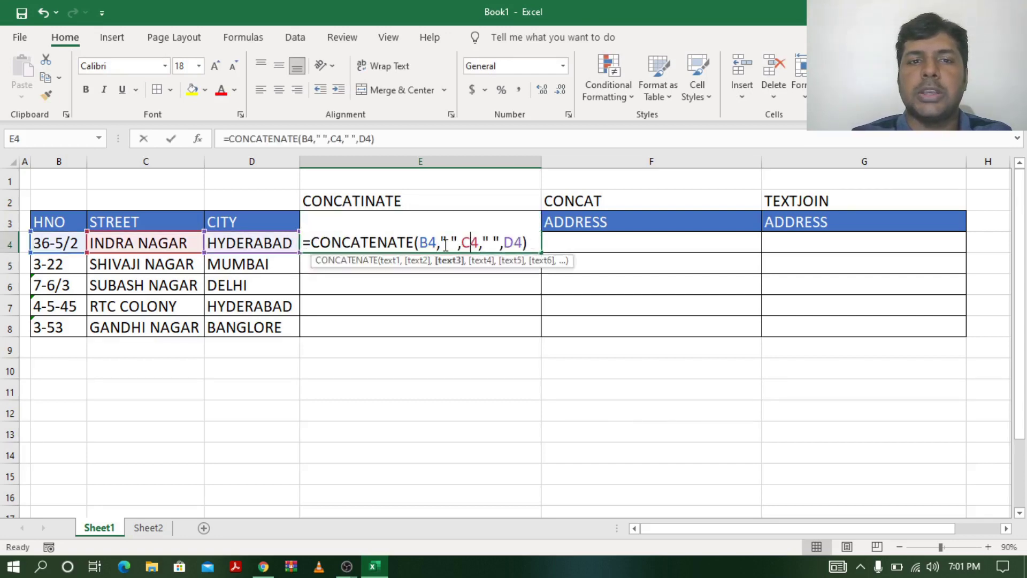
pyautogui.click(450, 244)
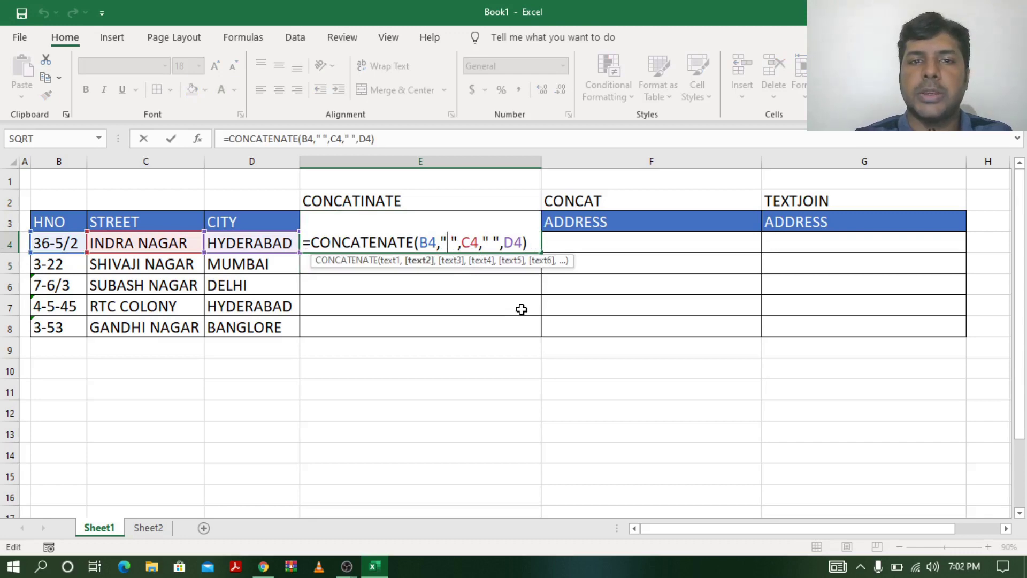
pyautogui.press('BackSpace')
pyautogui.write(',')
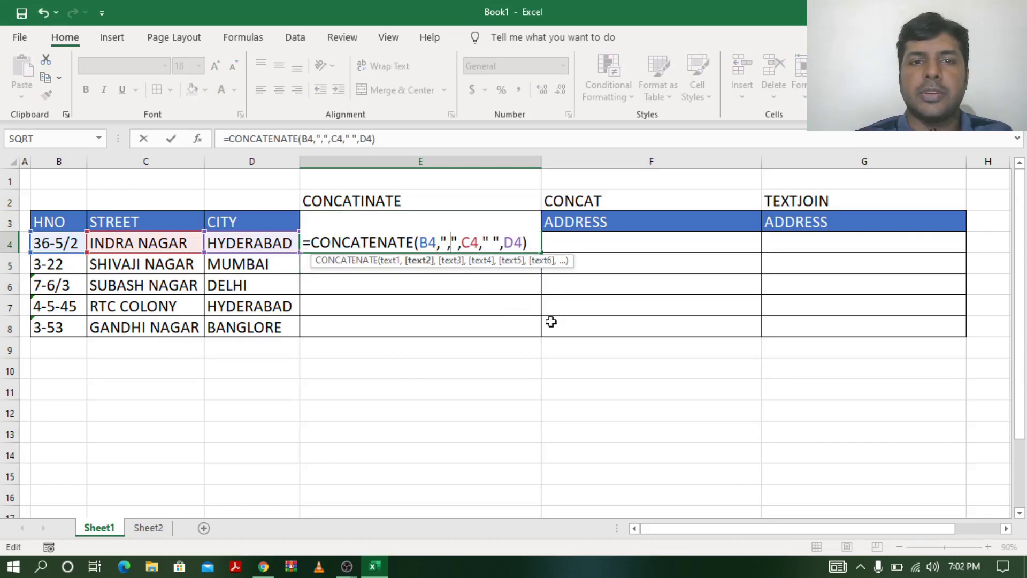
pyautogui.click(493, 243)
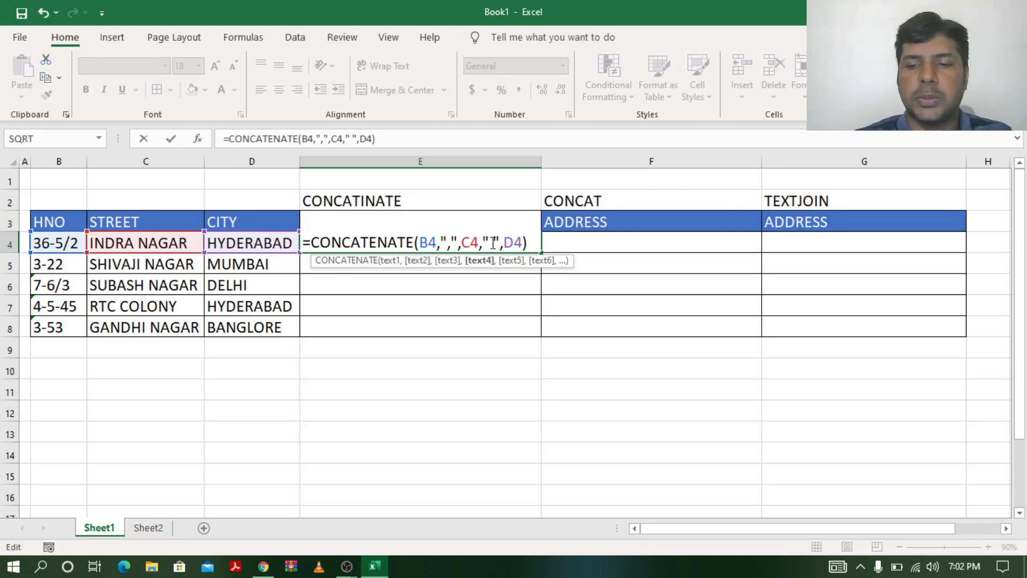
pyautogui.press('BackSpace')
pyautogui.write(',')
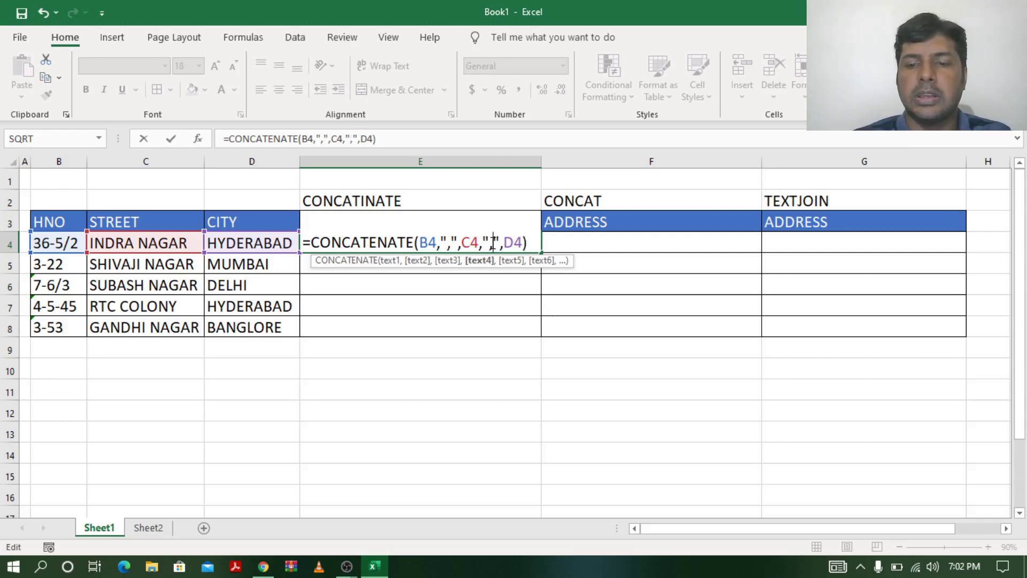
pyautogui.press('Return')
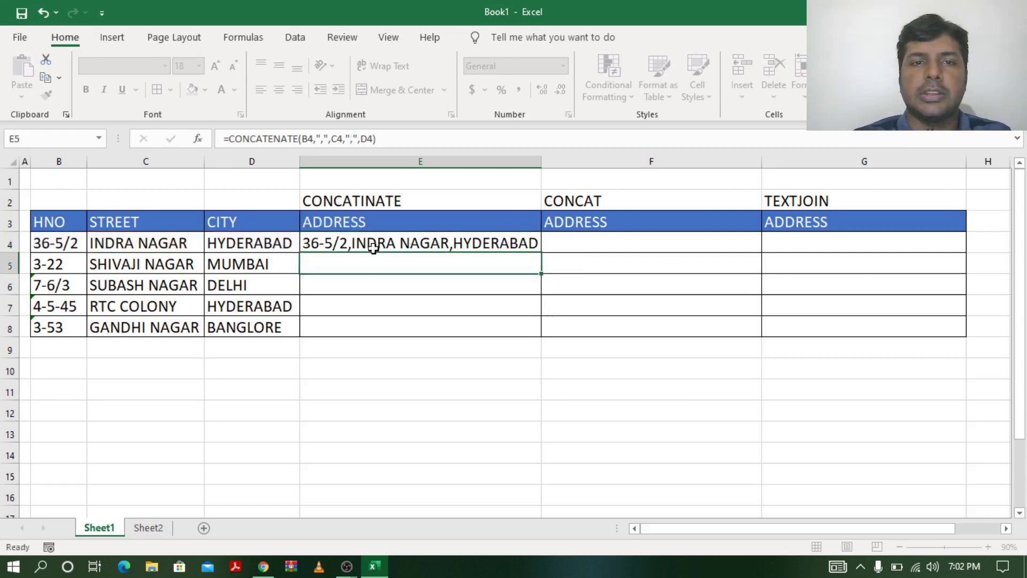
pyautogui.click(317, 249)
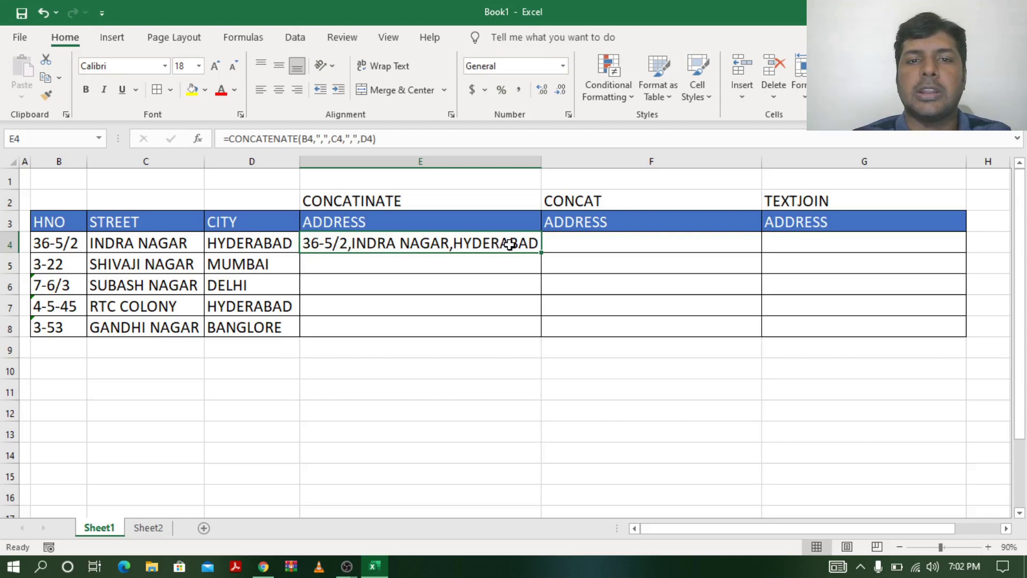
# Start a CONCAT formula in F4 with the house number from B4 followed by a quoted space as separator
pyautogui.click(610, 245)
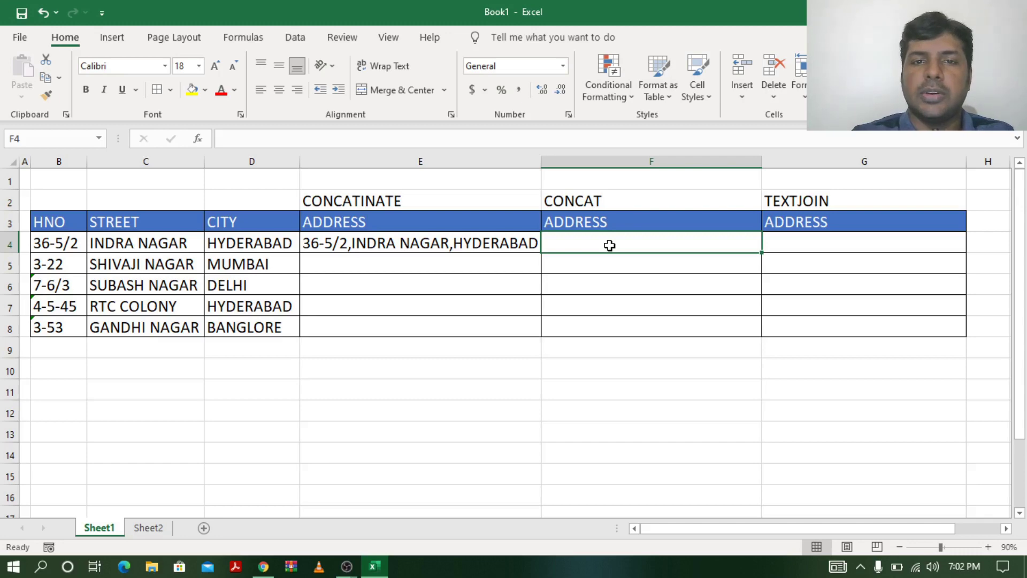
pyautogui.write('=')
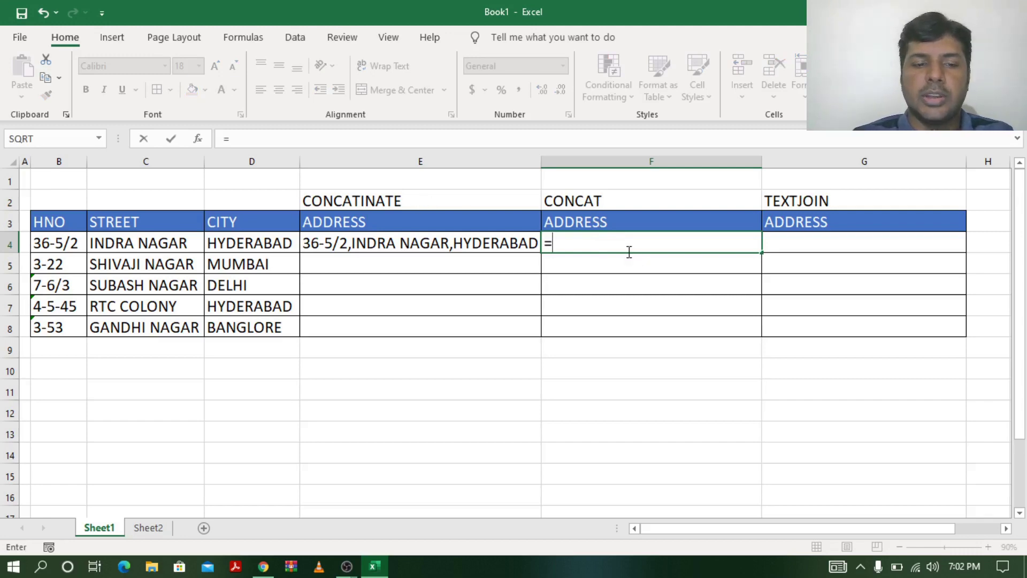
pyautogui.write('CONCA')
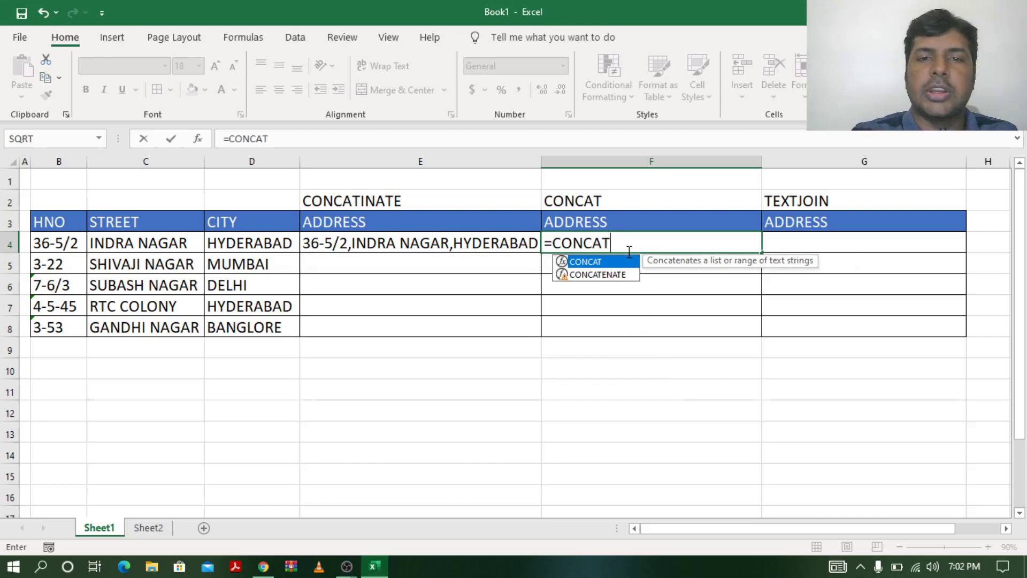
pyautogui.write('T')
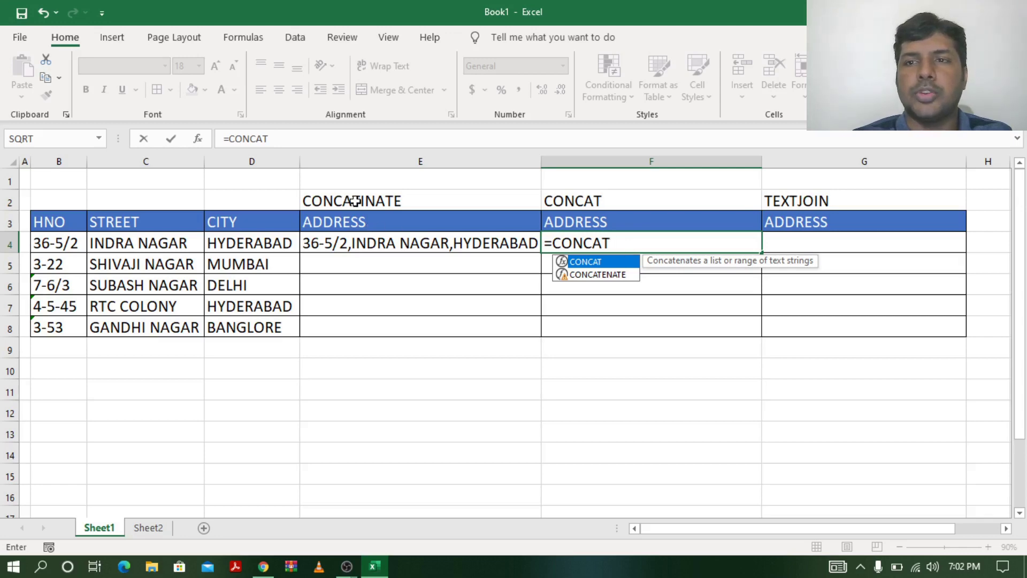
pyautogui.write('(')
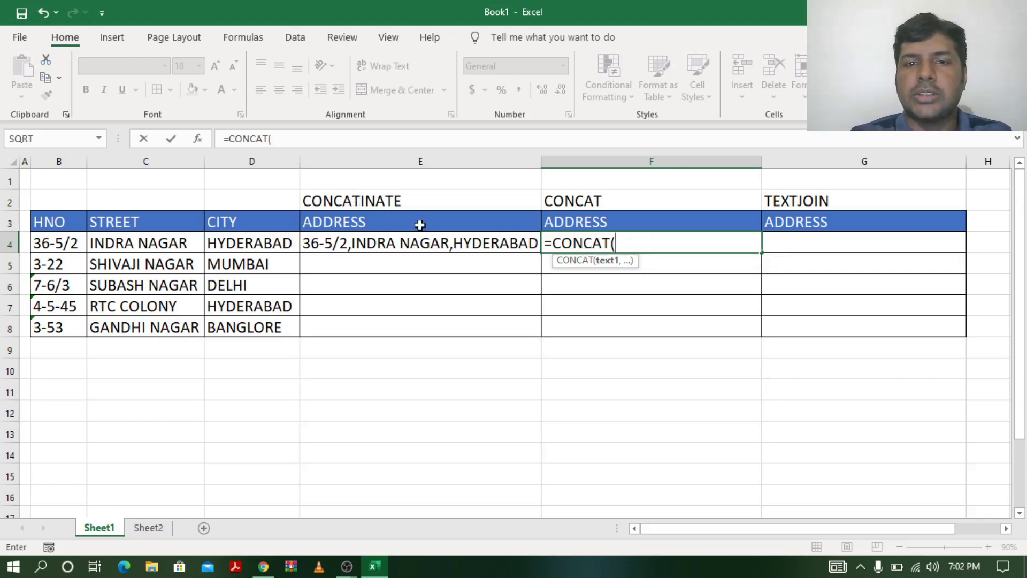
pyautogui.click(61, 244)
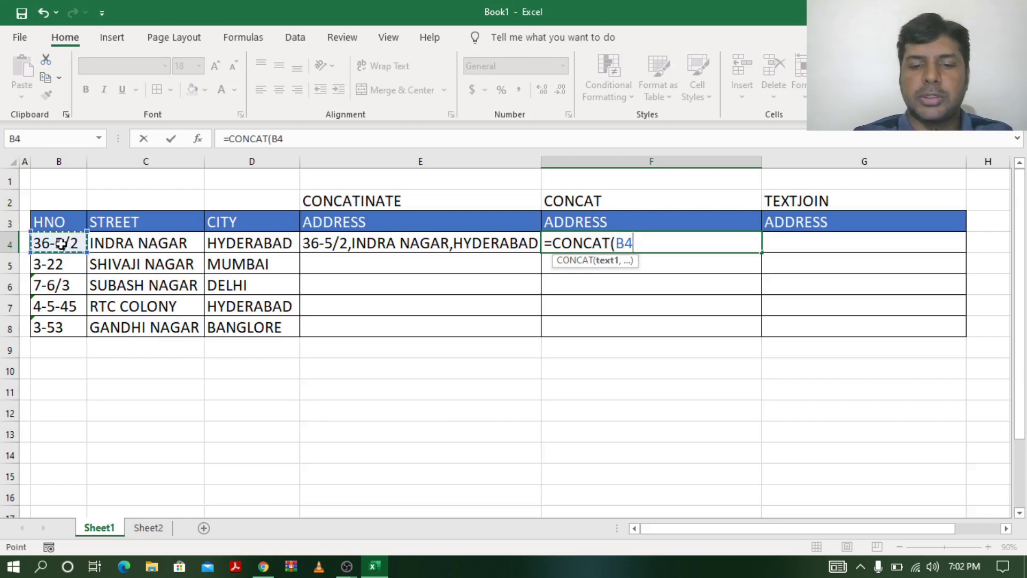
pyautogui.write(',')
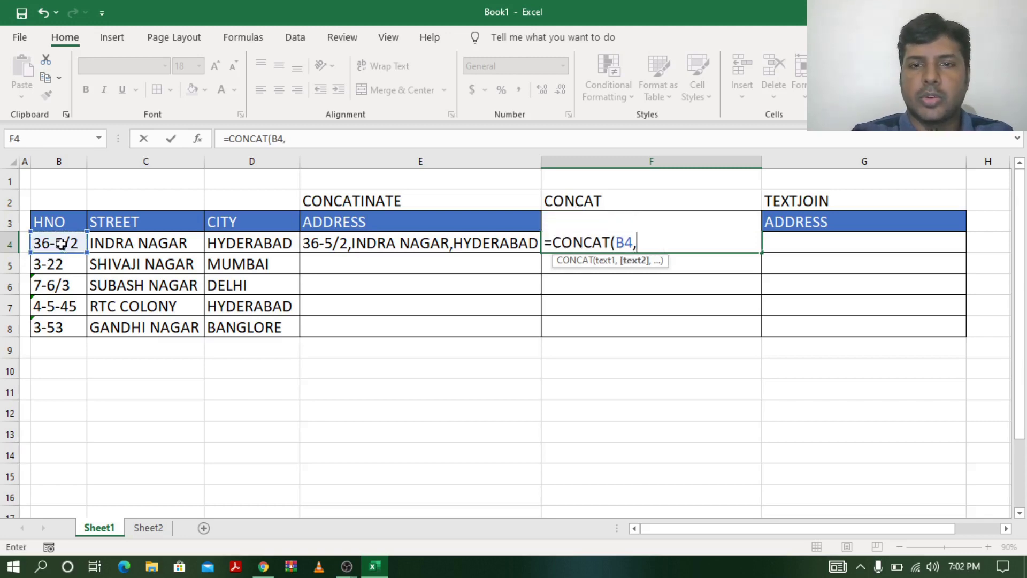
pyautogui.write('"')
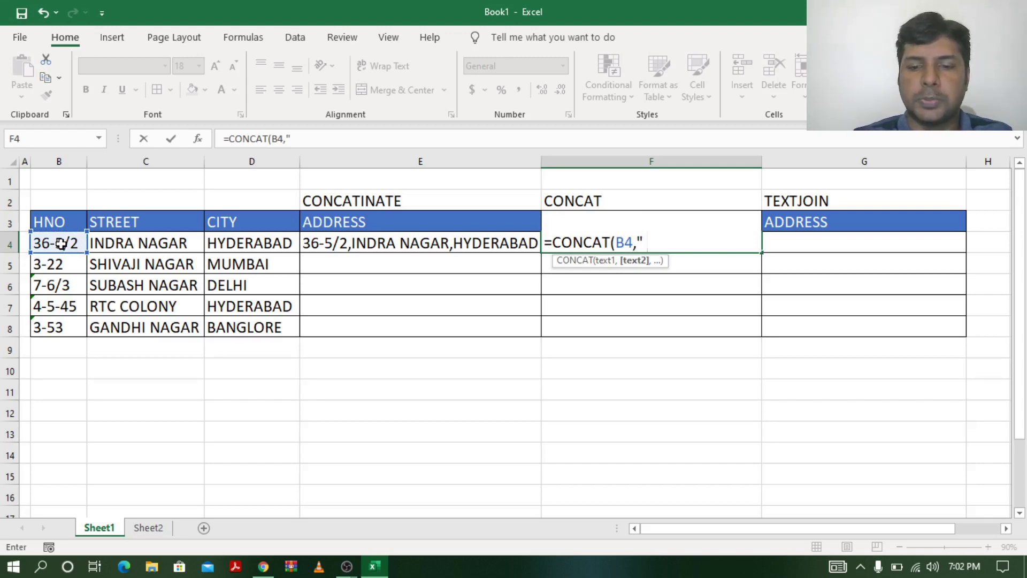
pyautogui.write('"')
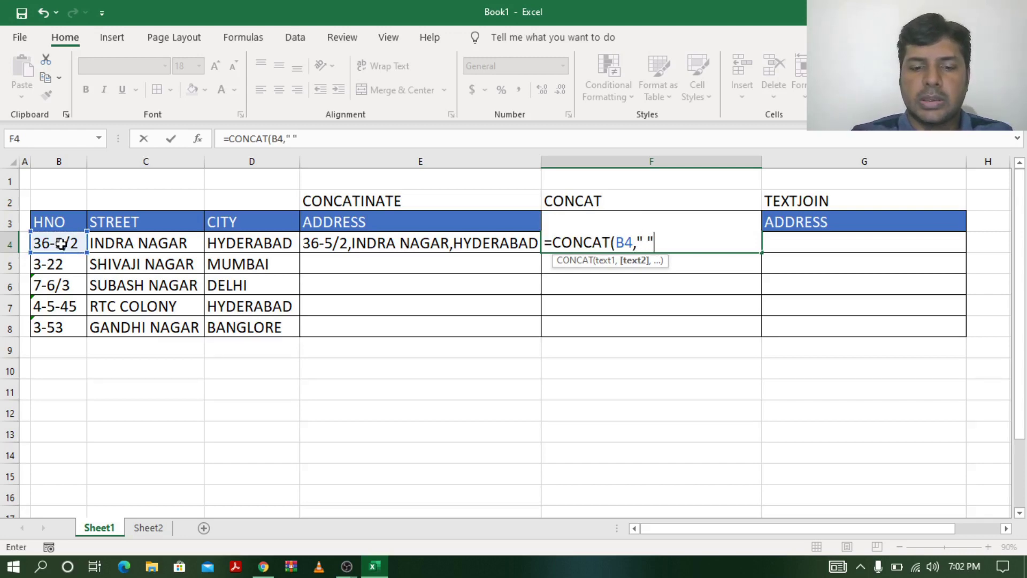
pyautogui.write(',')
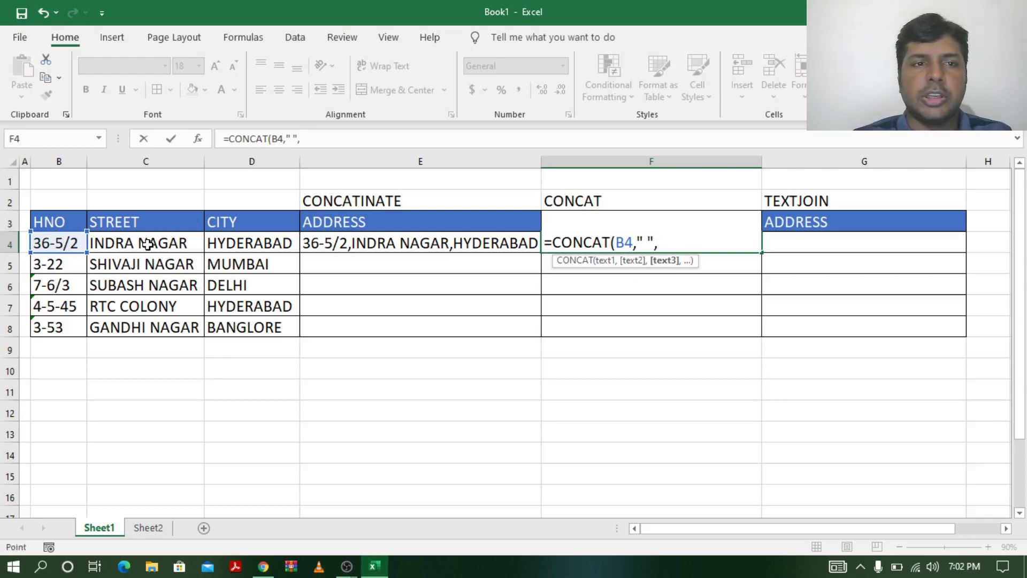
# Complete the F4 formula with the street in C4, a quoted space and the city in D4, giving =CONCAT(B4," ",C4," ",D4)
pyautogui.click(148, 244)
pyautogui.write(',')
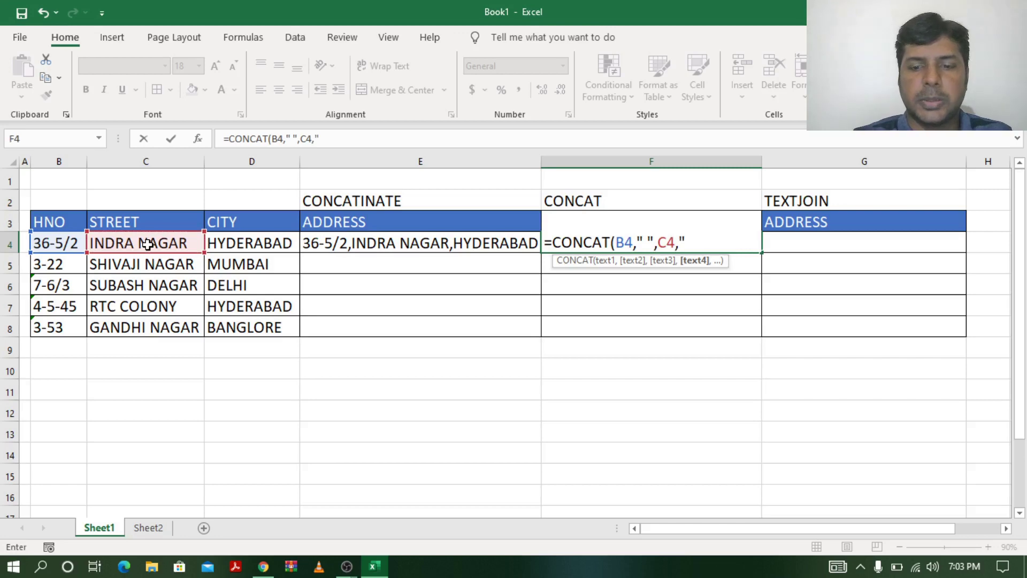
pyautogui.write('" ",')
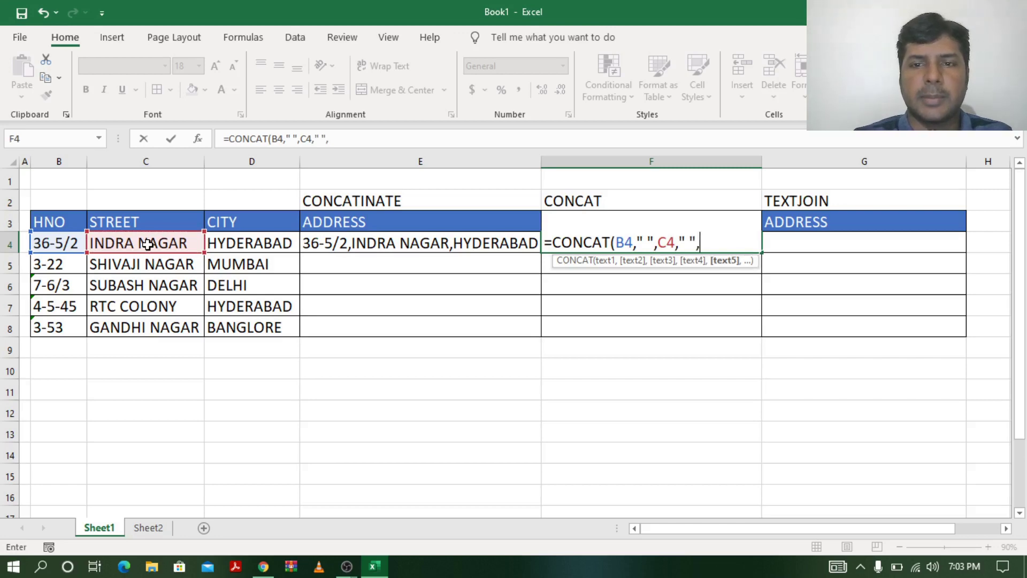
pyautogui.click(238, 242)
pyautogui.write(')')
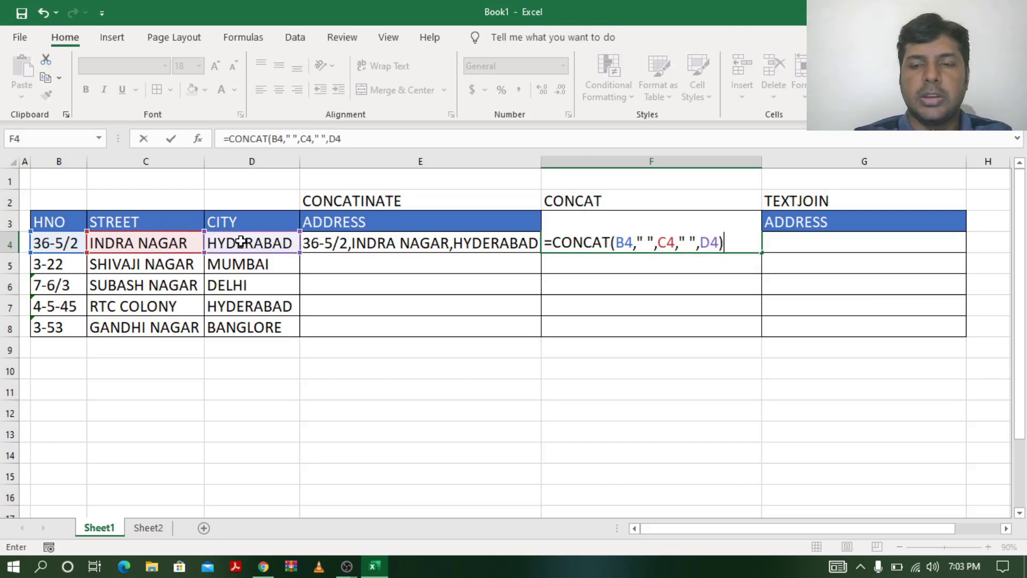
pyautogui.hotkey('ctrl', 'Return')
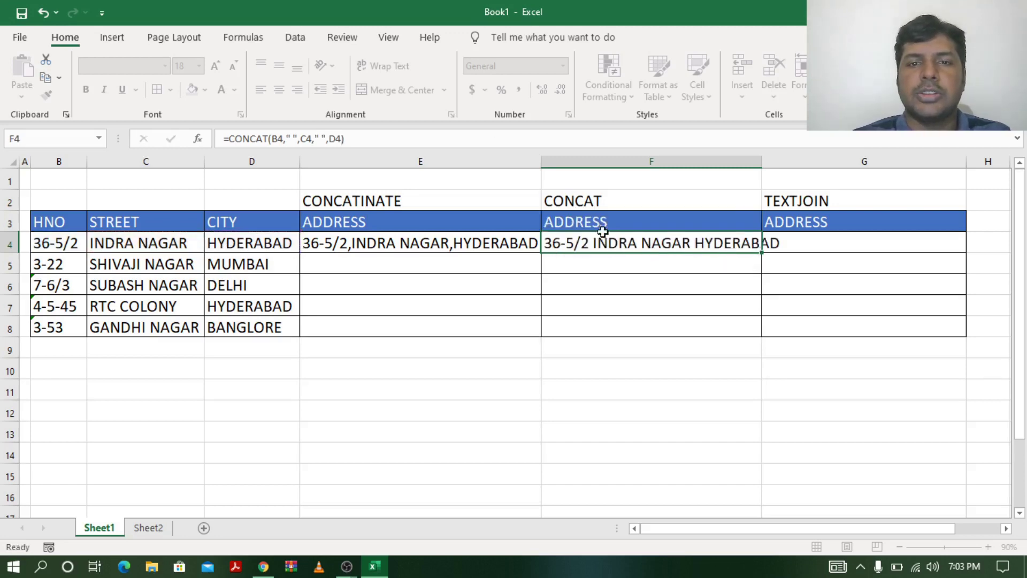
# Change both separators in the F4 CONCAT formula from spaces to commas and widen column F to fit the address
pyautogui.click(642, 245)
pyautogui.press('F2')
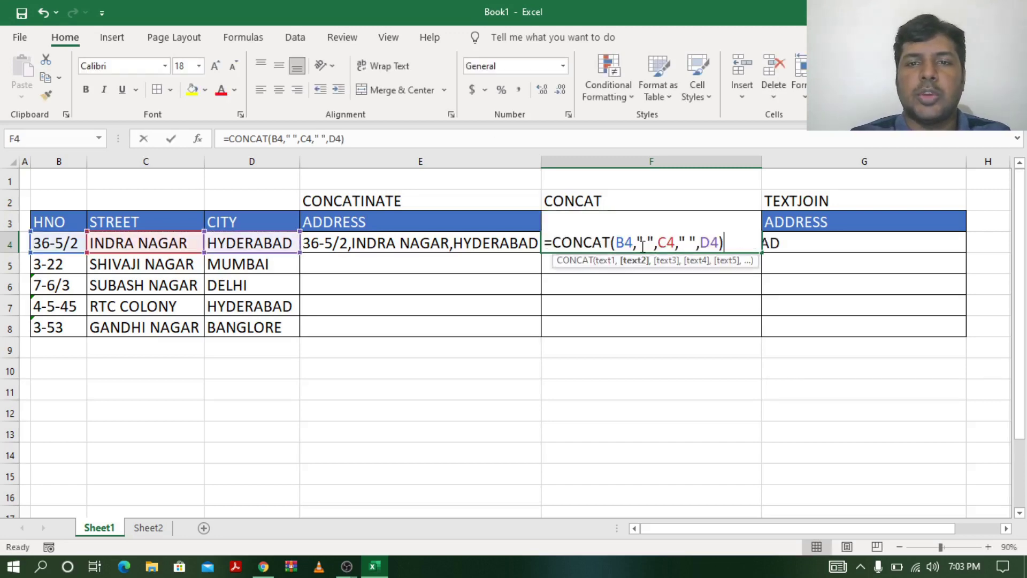
pyautogui.click(650, 241)
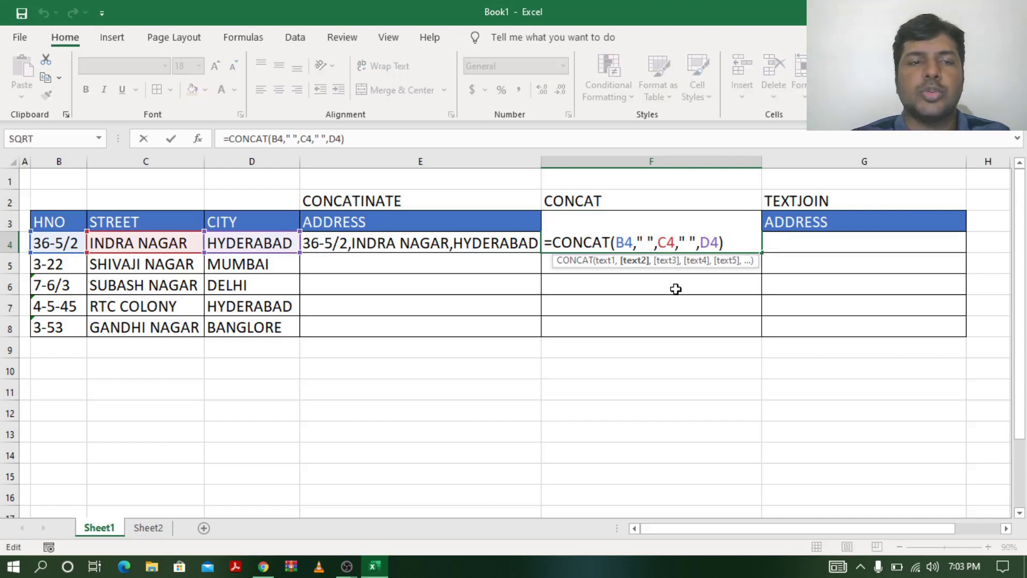
pyautogui.press('BackSpace')
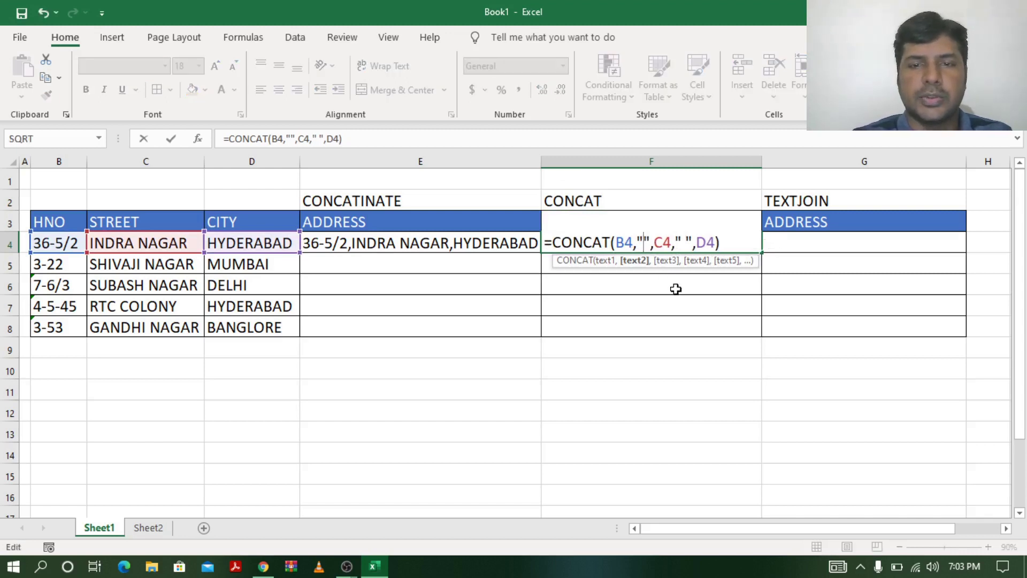
pyautogui.write(',')
pyautogui.click(690, 242)
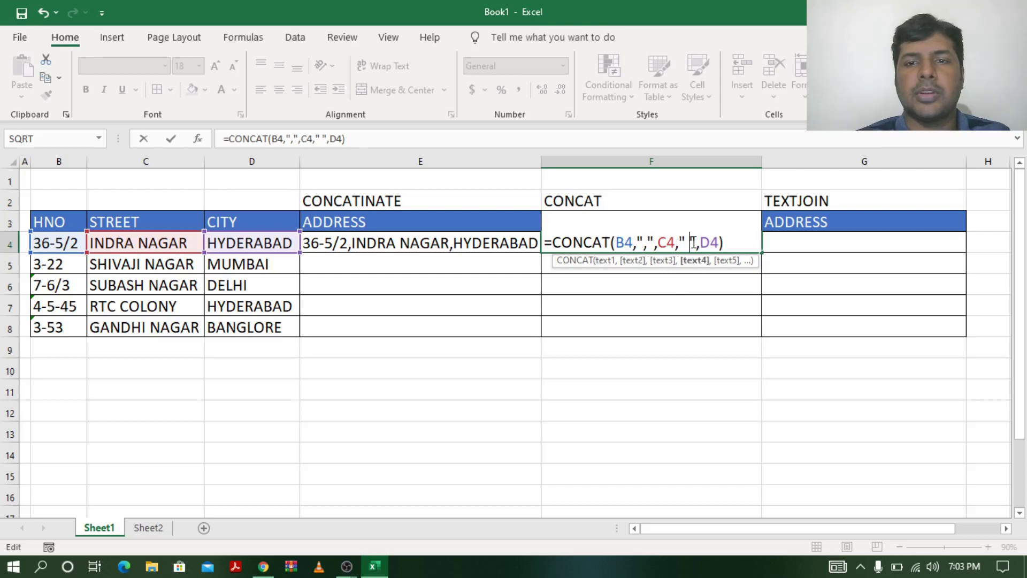
pyautogui.press('BackSpace')
pyautogui.write(',')
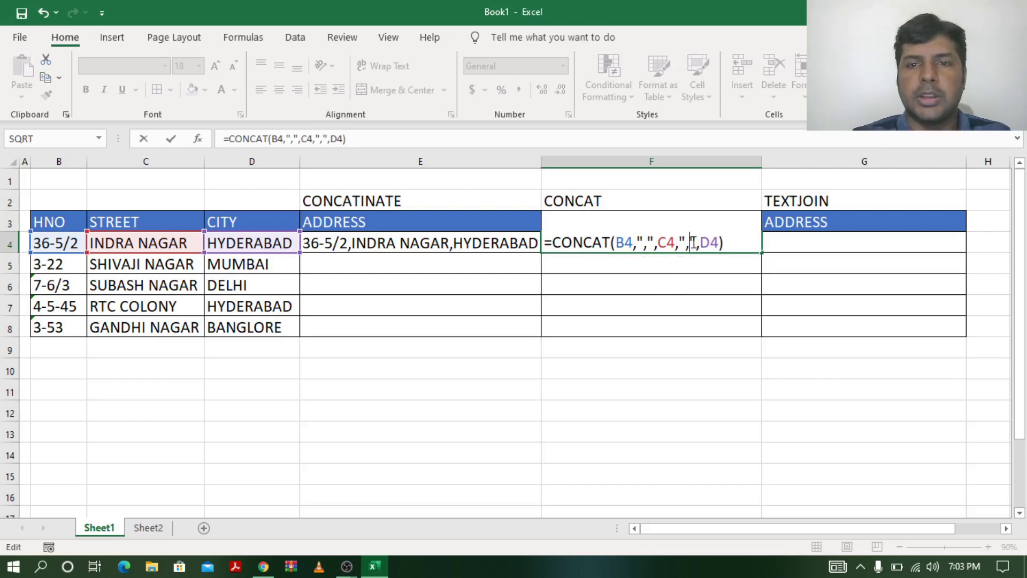
pyautogui.hotkey('ctrl', 'Return')
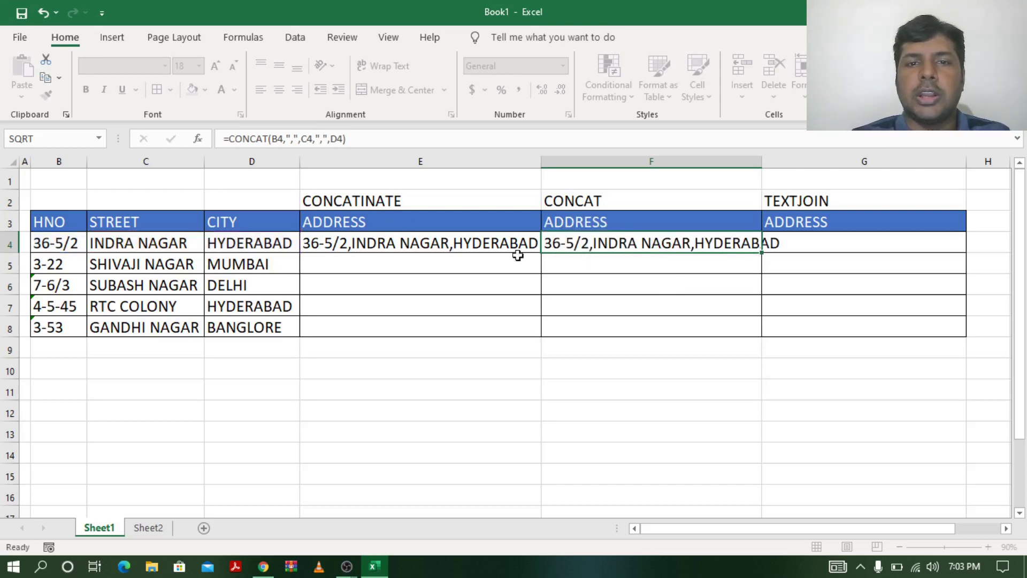
pyautogui.press('Return')
pyautogui.moveTo(762, 165)
pyautogui.mouseDown()
pyautogui.moveTo(788, 166)
pyautogui.moveTo(762, 166)
pyautogui.mouseUp()
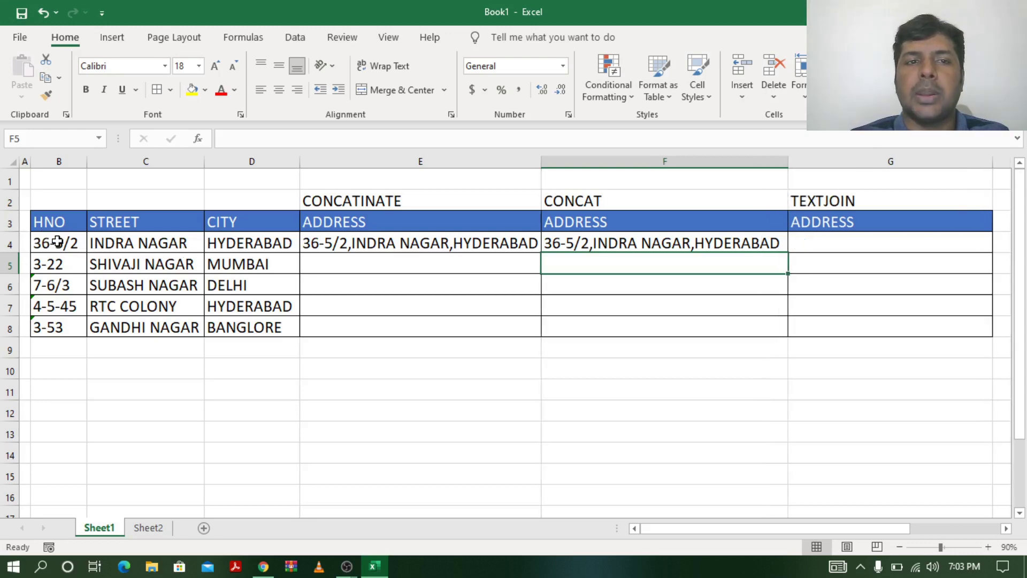
# Replace the separate arguments of the F4 CONCAT formula with the cell range B4:D4, giving =CONCAT(B4:D4)
pyautogui.click(403, 243)
pyautogui.doubleClick(404, 243)
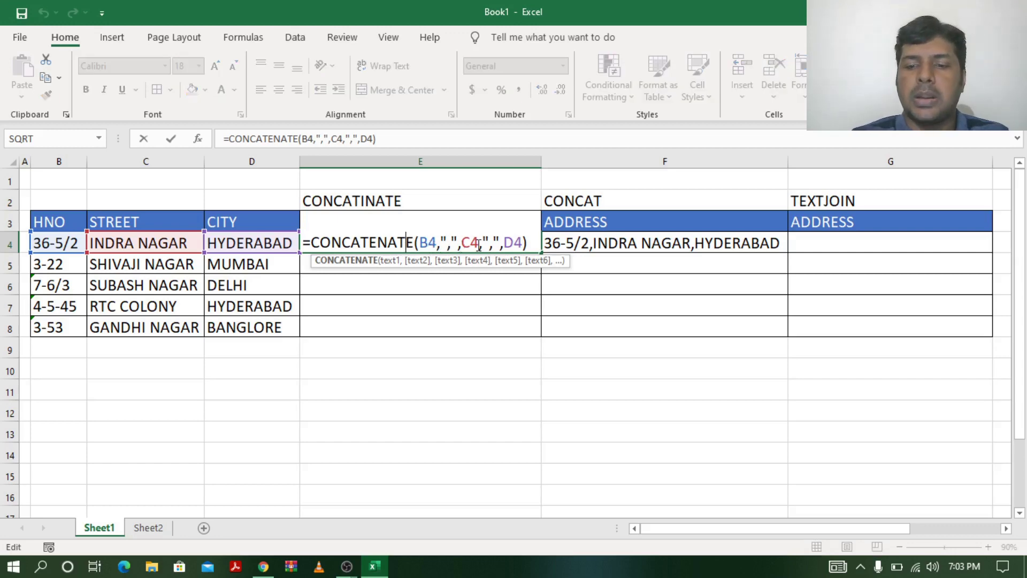
pyautogui.press('Return')
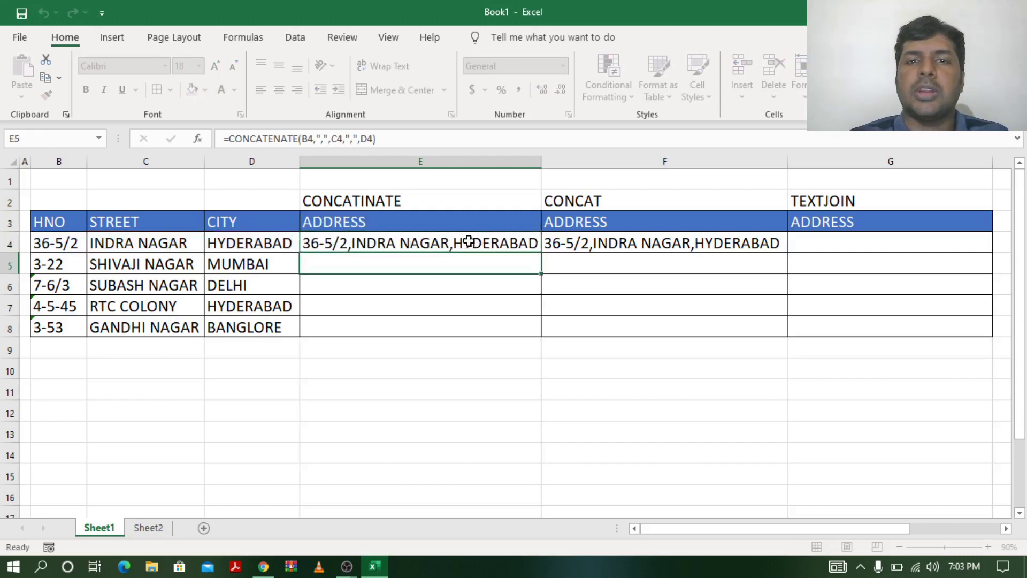
pyautogui.doubleClick(613, 239)
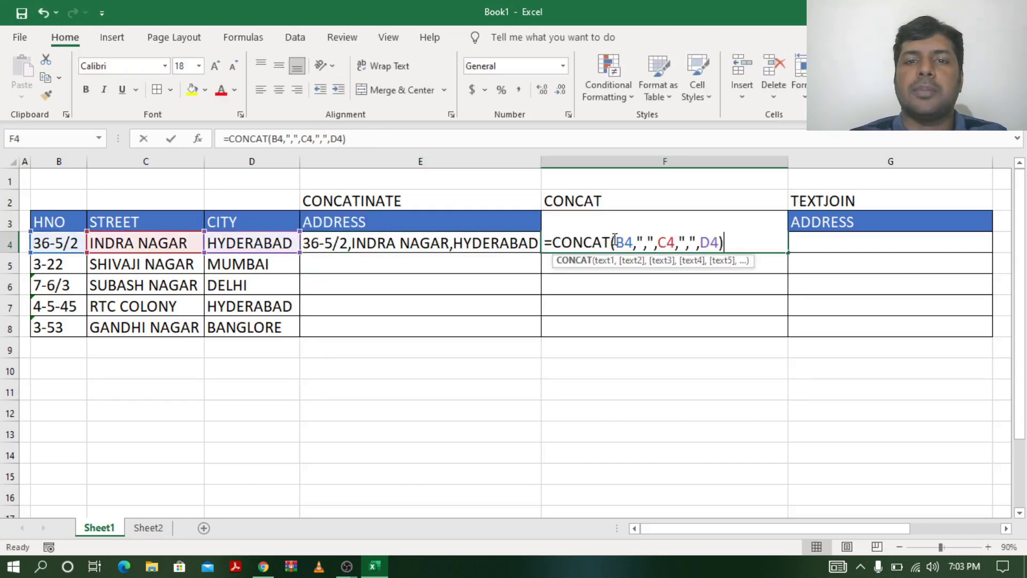
pyautogui.moveTo(617, 244); pyautogui.dragTo(715, 244)
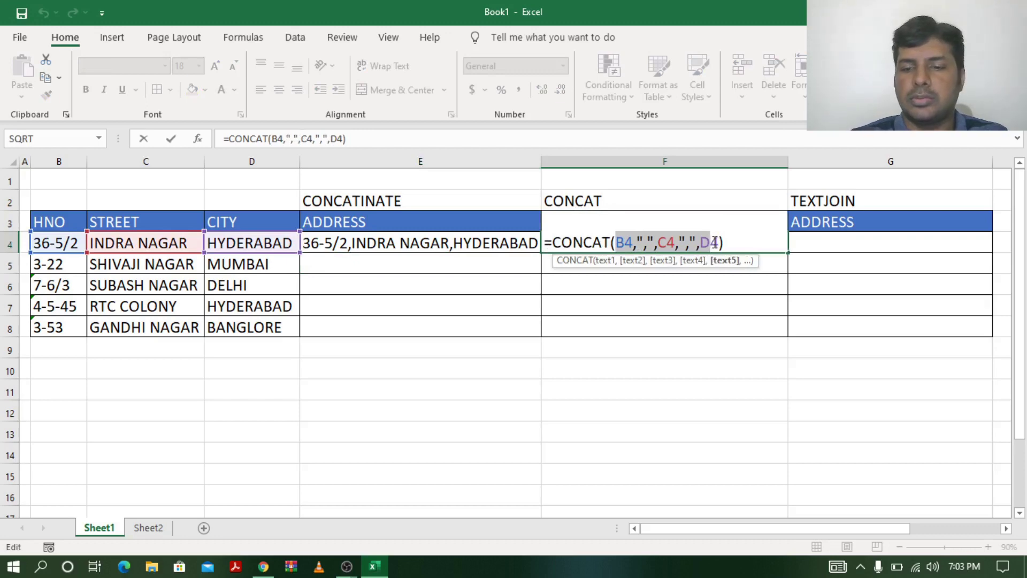
pyautogui.press('BackSpace')
pyautogui.press('Delete')
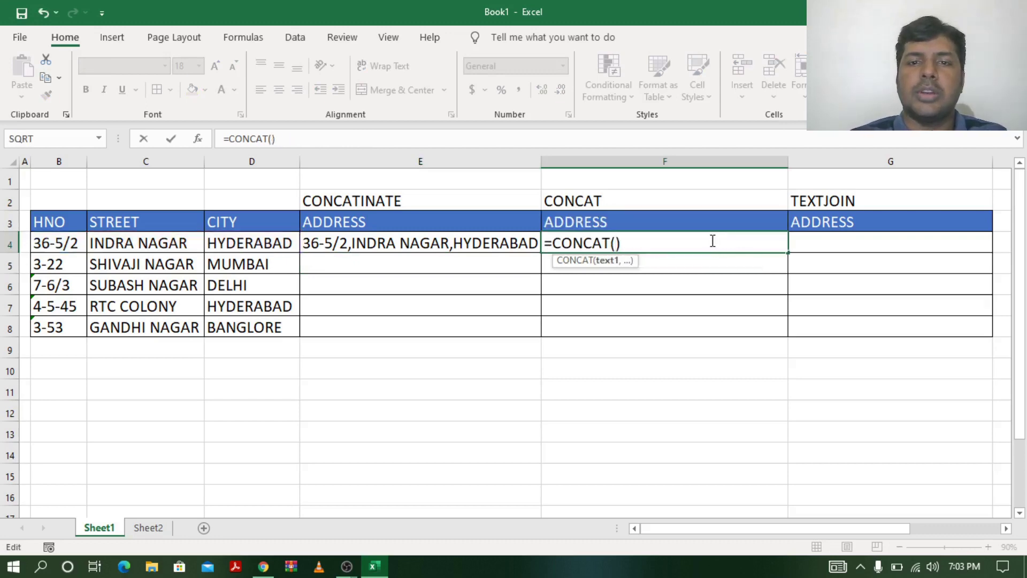
pyautogui.click(59, 246)
pyautogui.moveTo(81, 247); pyautogui.dragTo(267, 242)
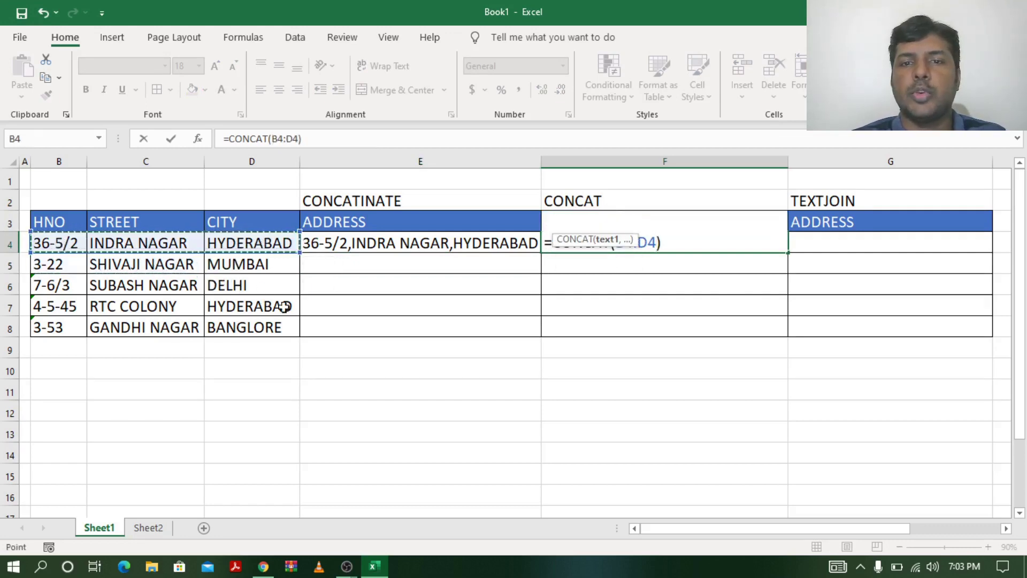
pyautogui.hotkey('ctrl', 'Return')
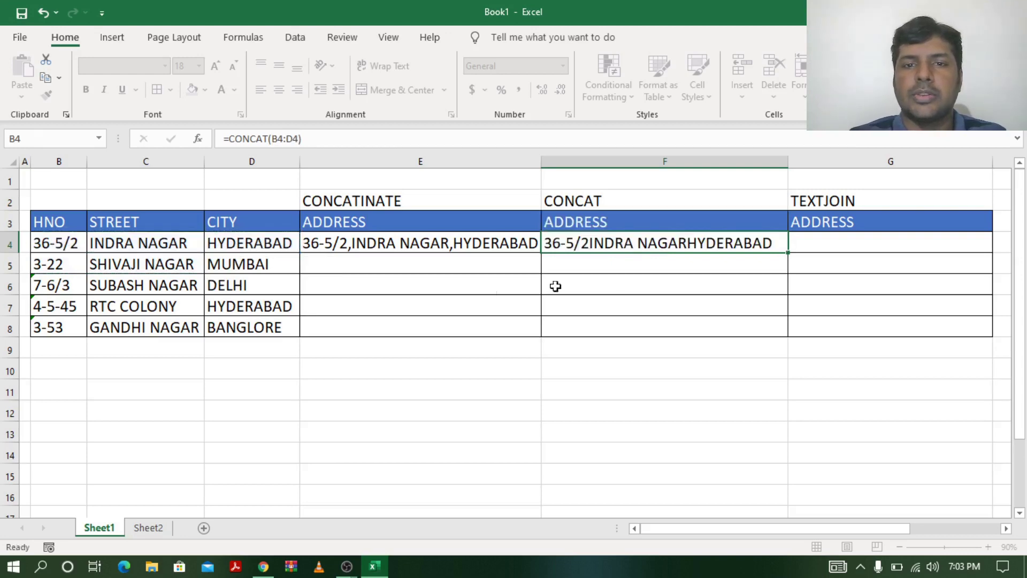
# Confirm the CONCAT formula in F4 and reopen the cell to review its range argument
pyautogui.press('Return')
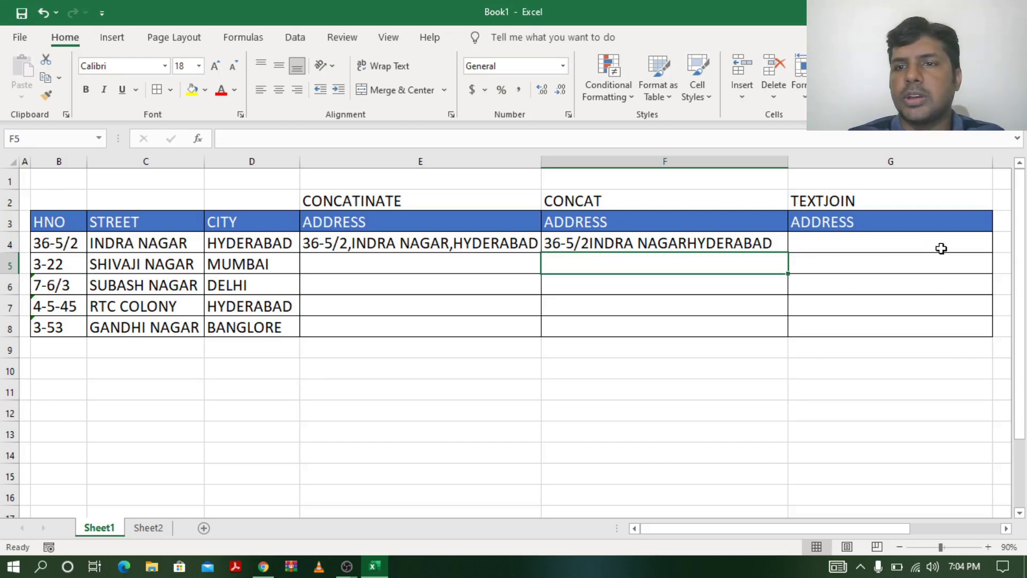
pyautogui.doubleClick(651, 244)
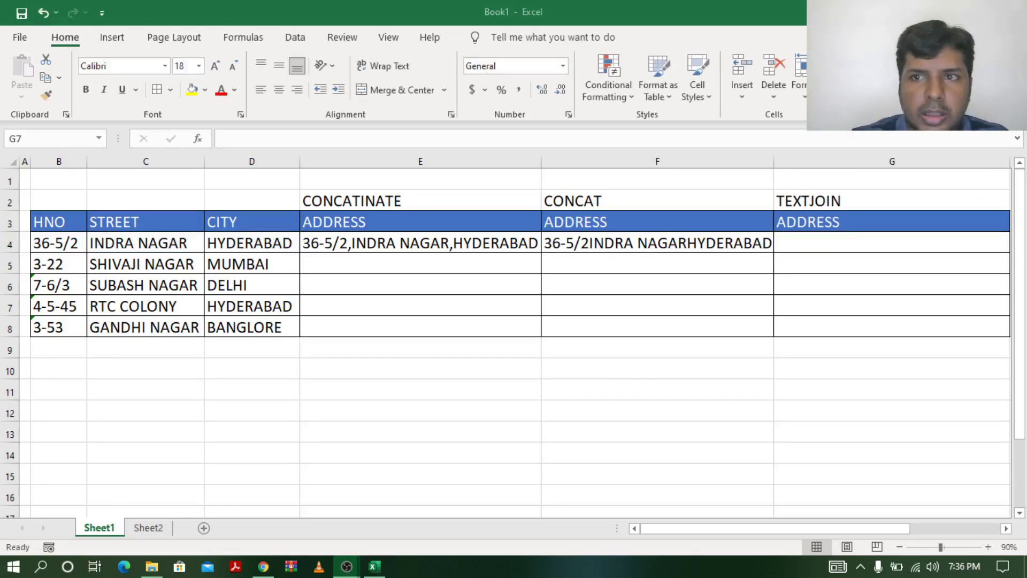
# Start a TEXTJOIN formula in G4 with a quoted comma as the delimiter
pyautogui.click(813, 242)
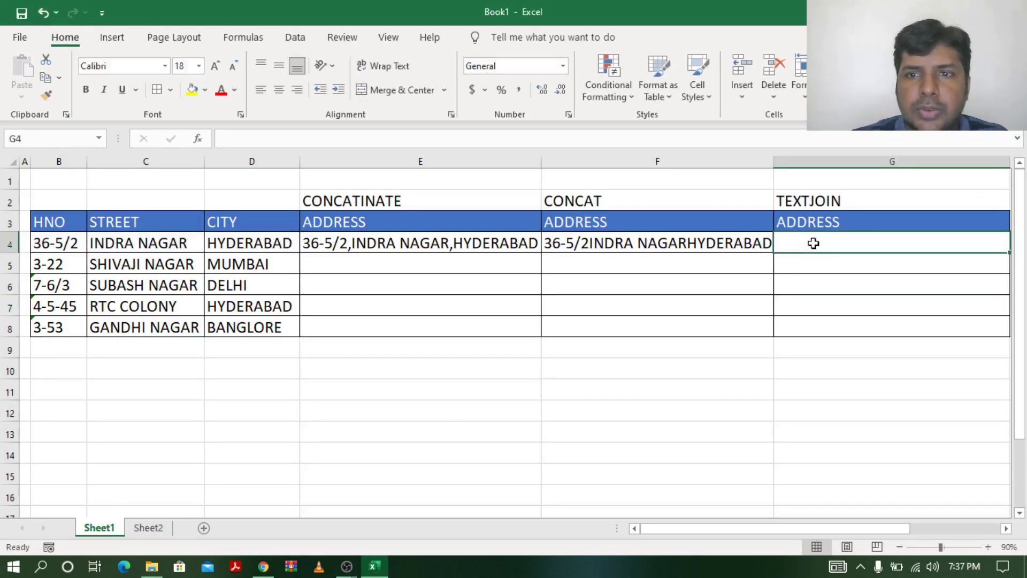
pyautogui.write('=TEX')
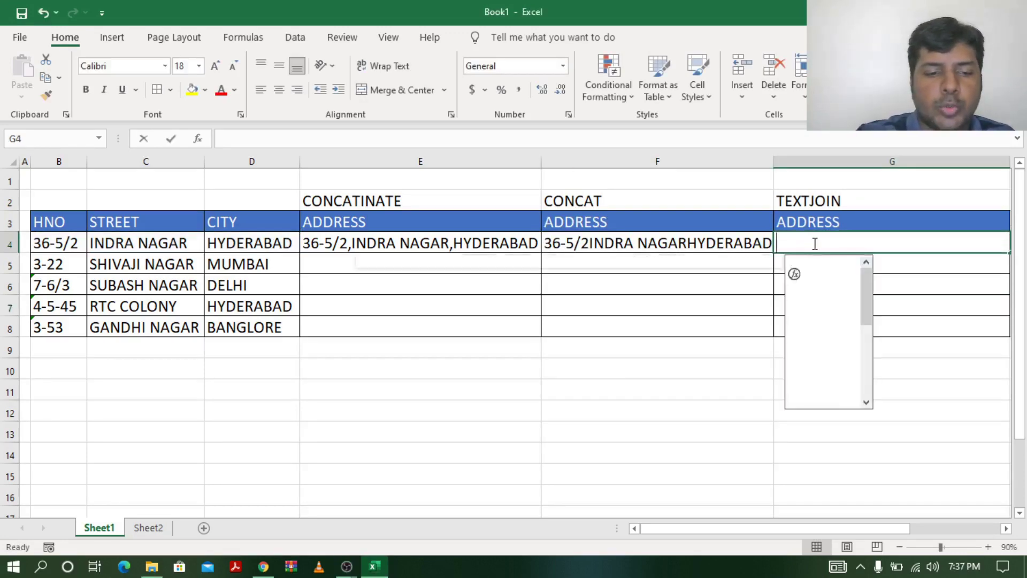
pyautogui.write('TJ')
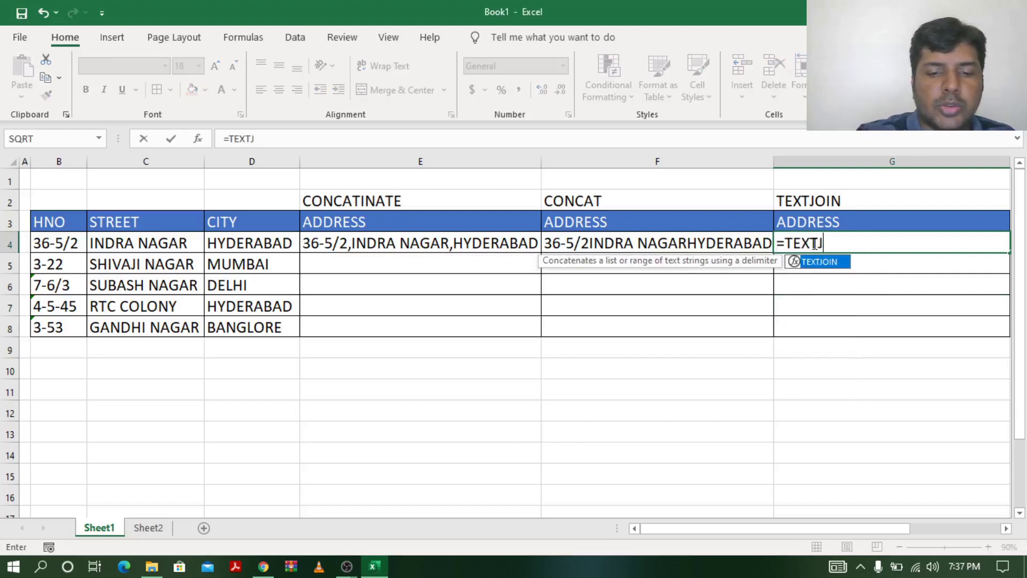
pyautogui.write('OIN(')
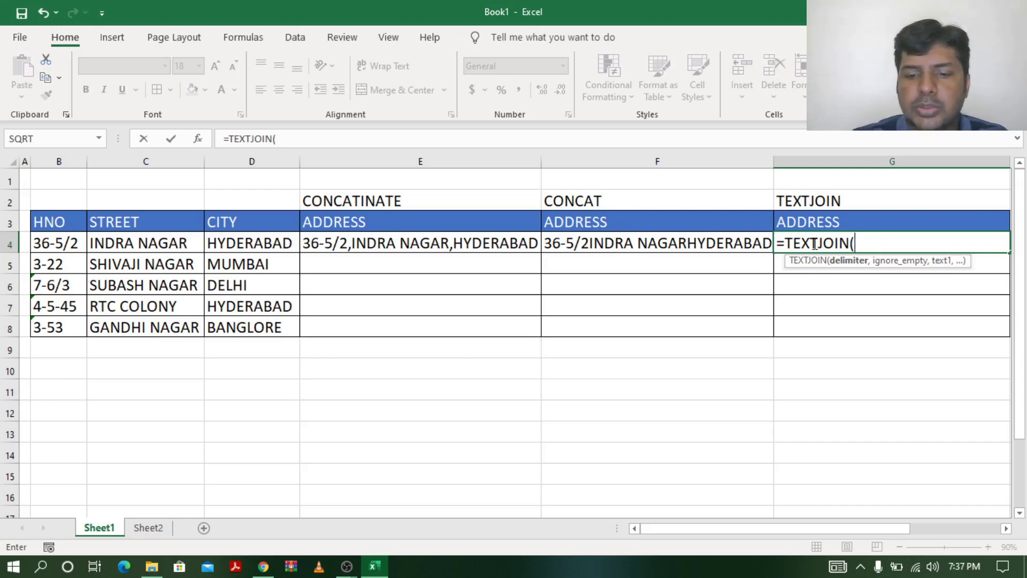
pyautogui.write('"')
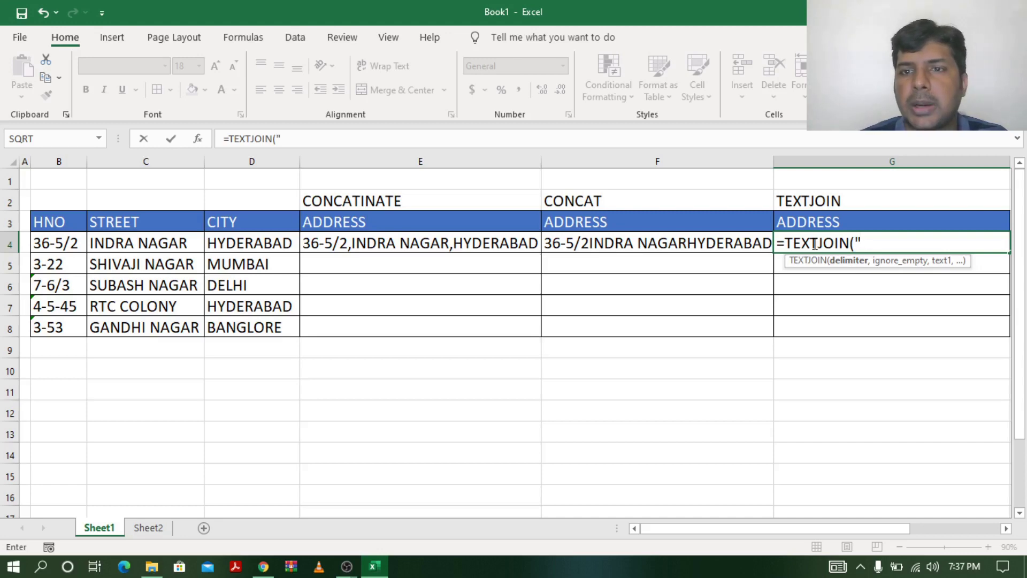
pyautogui.write(' "')
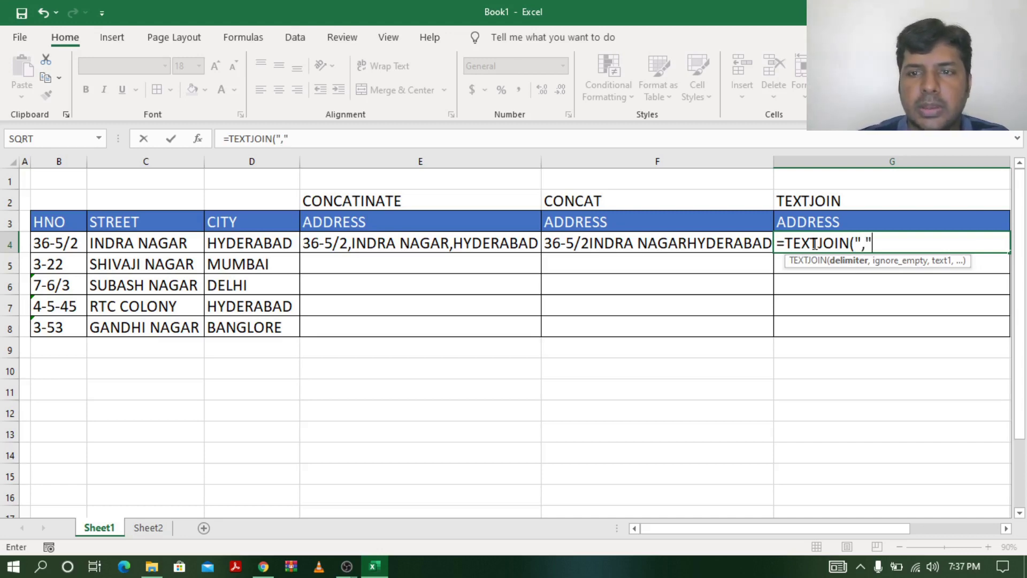
pyautogui.write(',')
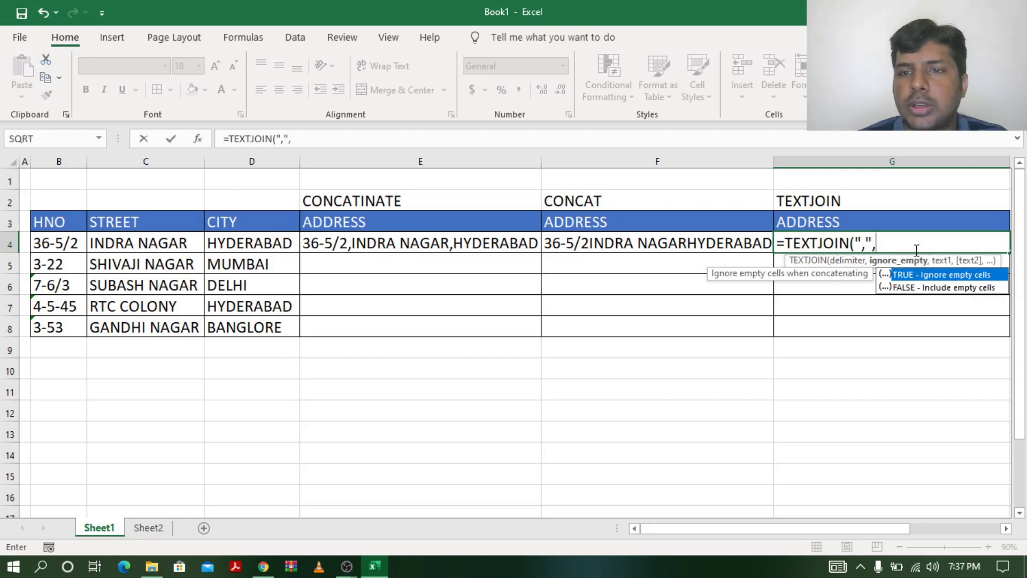
# Complete the G4 formula with TRUE to ignore empty cells and the range B4:D4, giving =TEXTJOIN(",",TRUE,B4:D4)
pyautogui.write('TRUE')
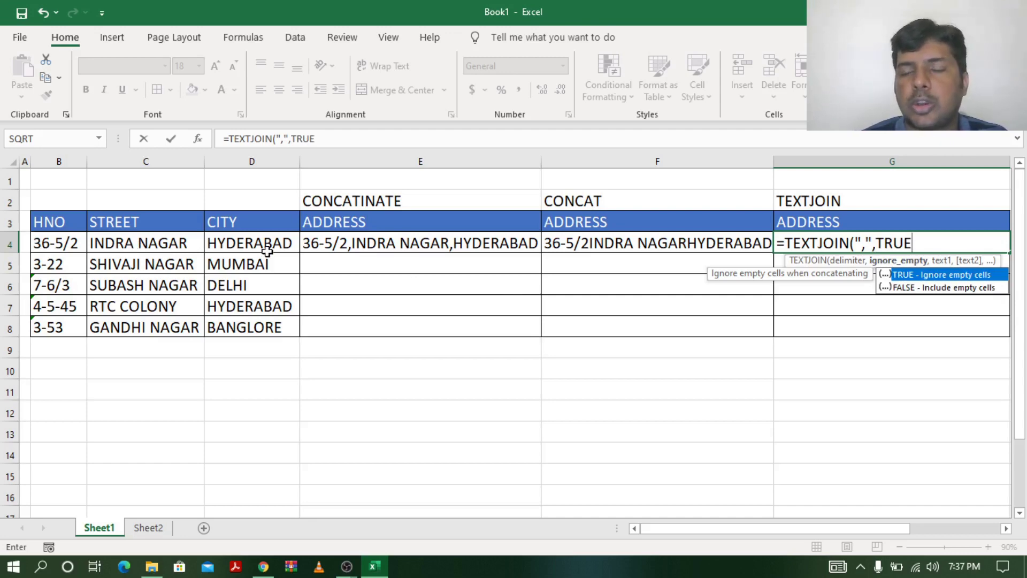
pyautogui.write(',')
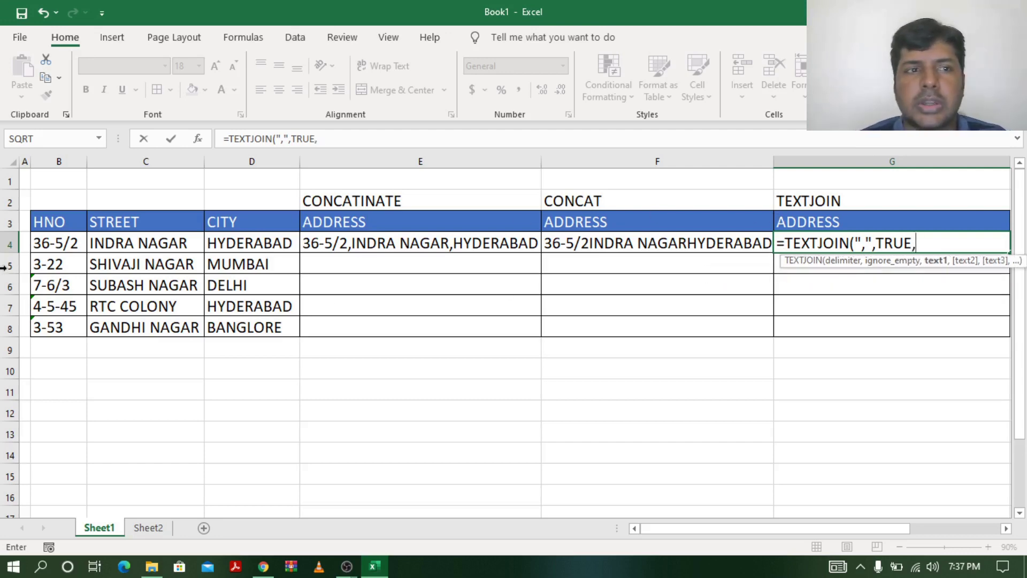
pyautogui.moveTo(54, 246); pyautogui.dragTo(249, 242)
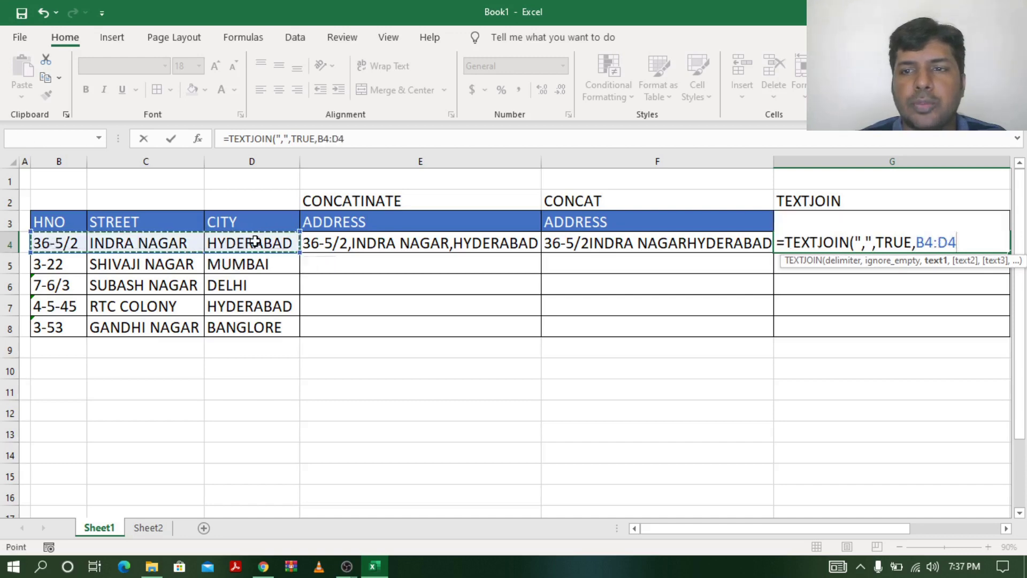
pyautogui.write(')')
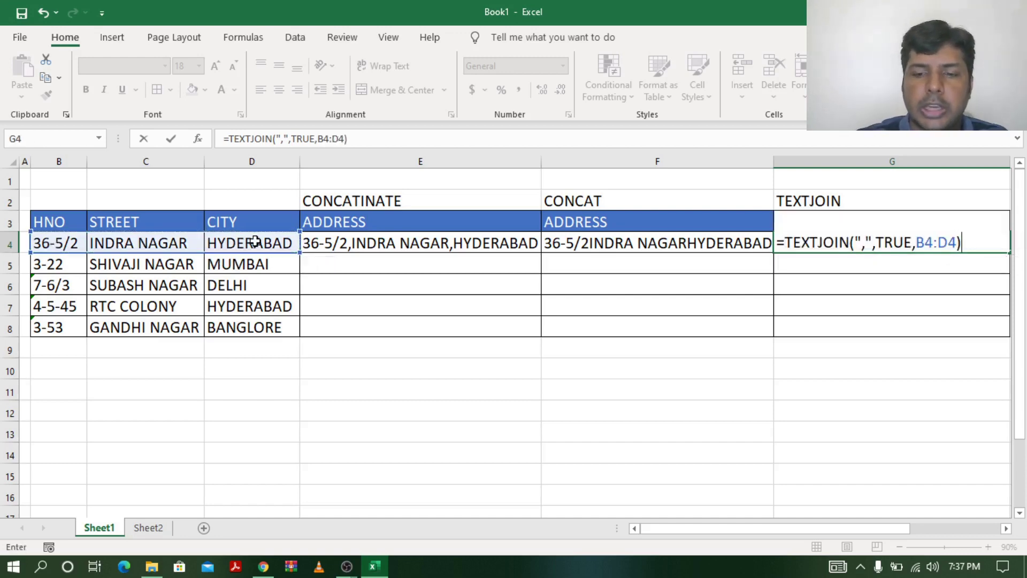
pyautogui.press('Return')
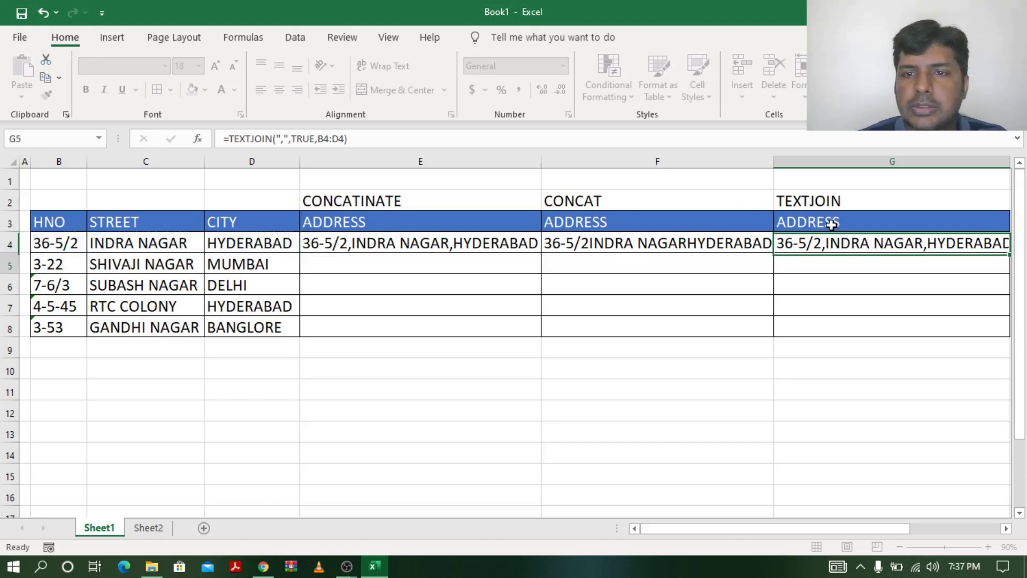
# Compare the TEXTJOIN formula in G4 with the CONCATENATE formula in E4 and the CONCAT formula in F4
pyautogui.click(832, 243)
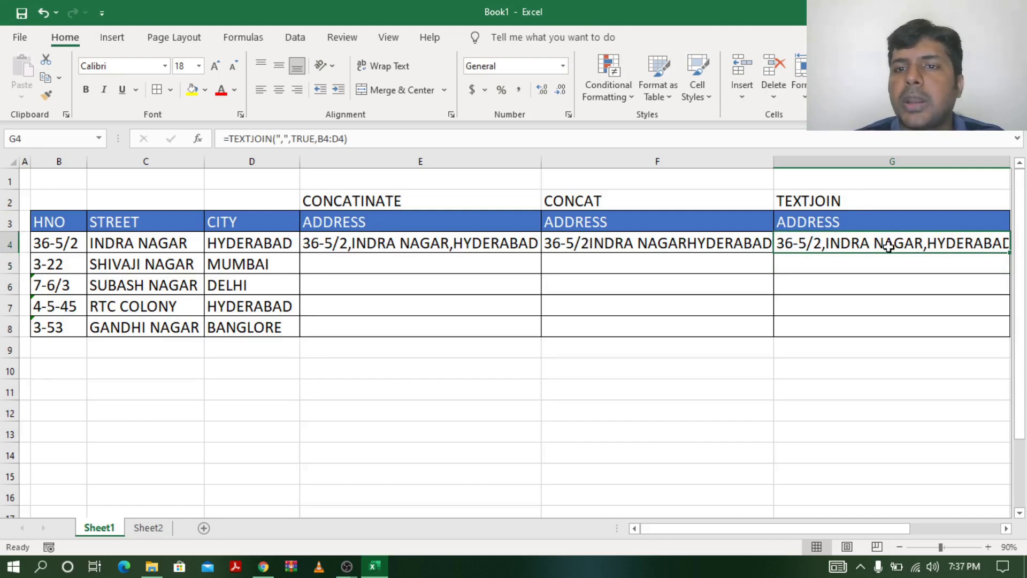
pyautogui.click(373, 243)
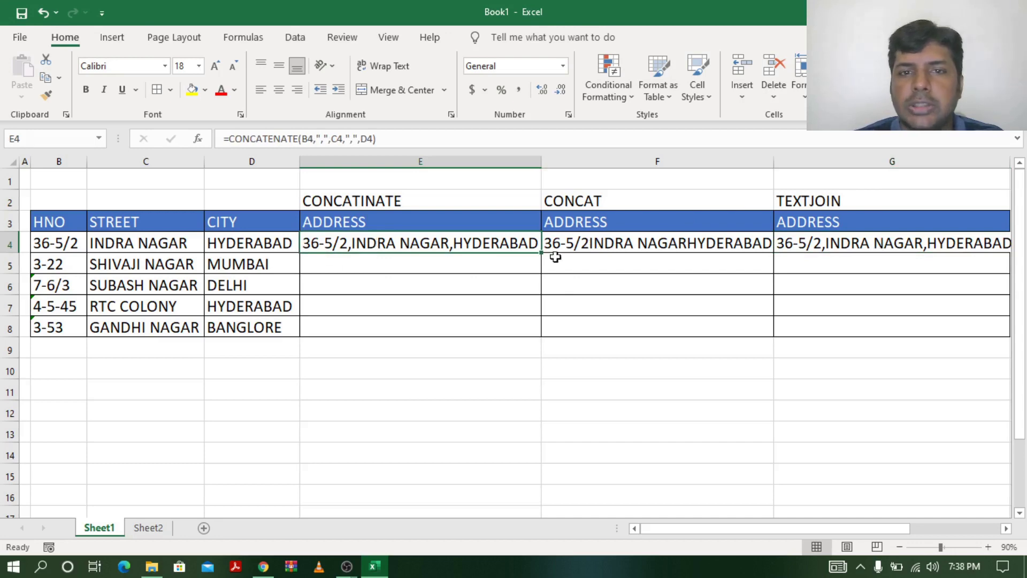
pyautogui.click(640, 245)
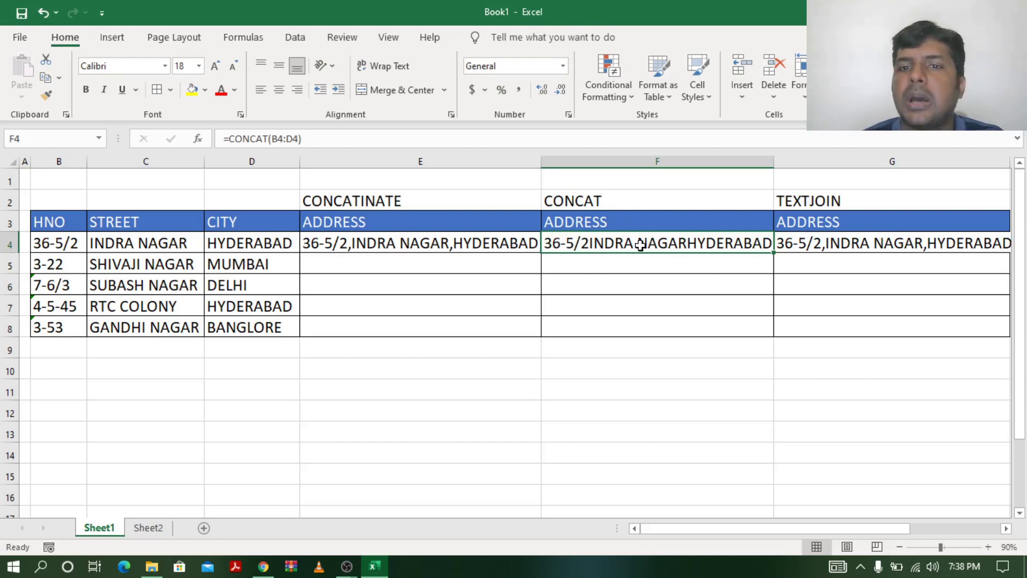
pyautogui.click(867, 245)
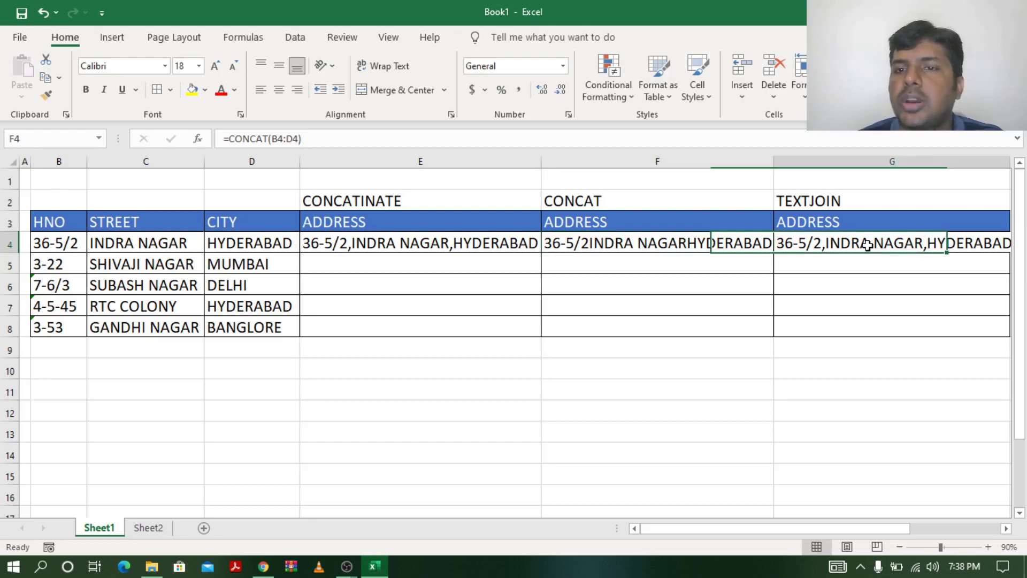